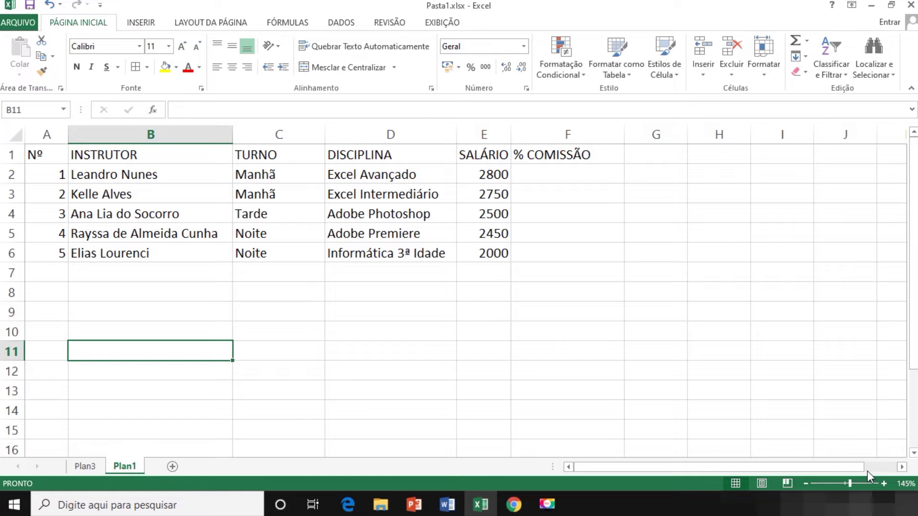
pyautogui.click(544, 266)
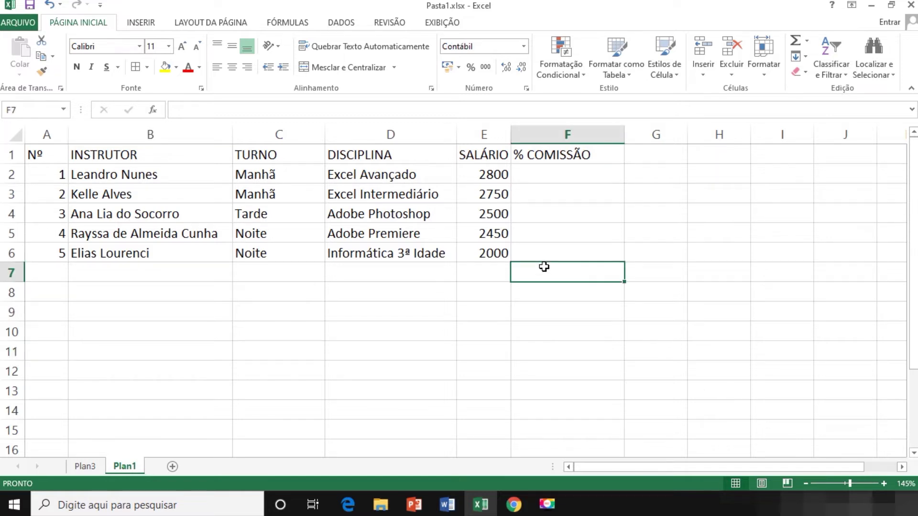
pyautogui.moveTo(544, 256)
pyautogui.mouseDown()
pyautogui.moveTo(389, 248)
pyautogui.moveTo(39, 172)
pyautogui.moveTo(16, 158)
pyautogui.mouseUp()
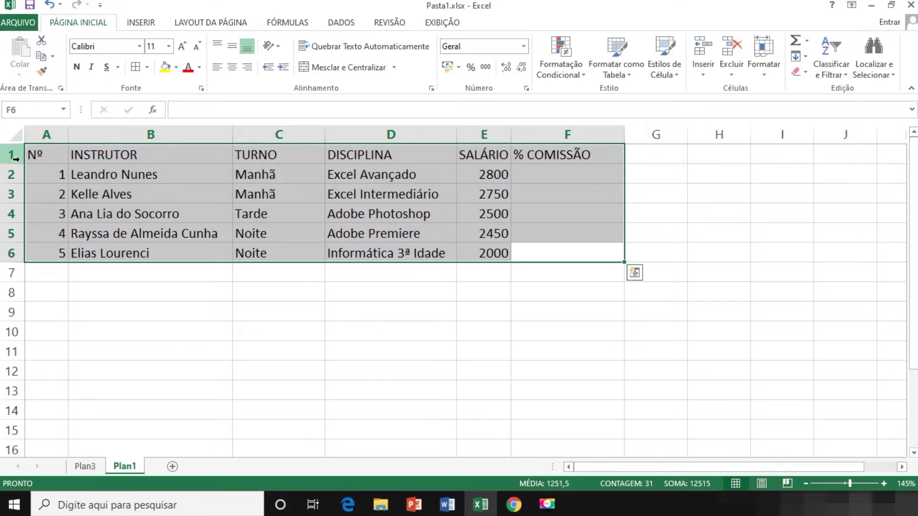
pyautogui.click(209, 304)
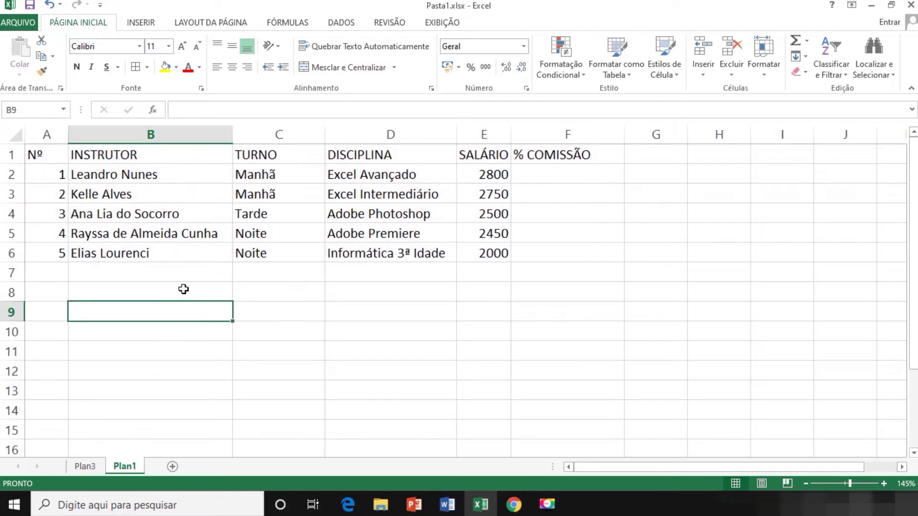
# Format the header row A1:F1 as bold, size 12 and horizontally centred text
pyautogui.moveTo(44, 156); pyautogui.dragTo(560, 155)
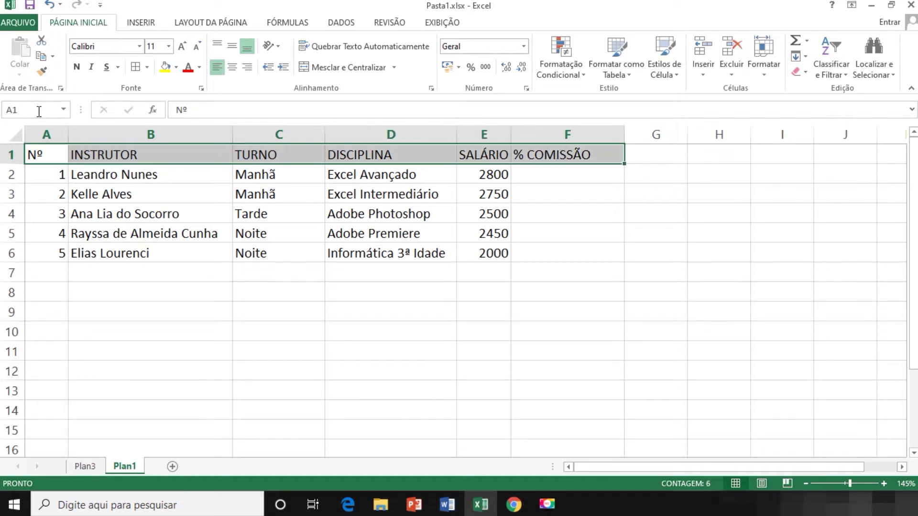
pyautogui.click(76, 67)
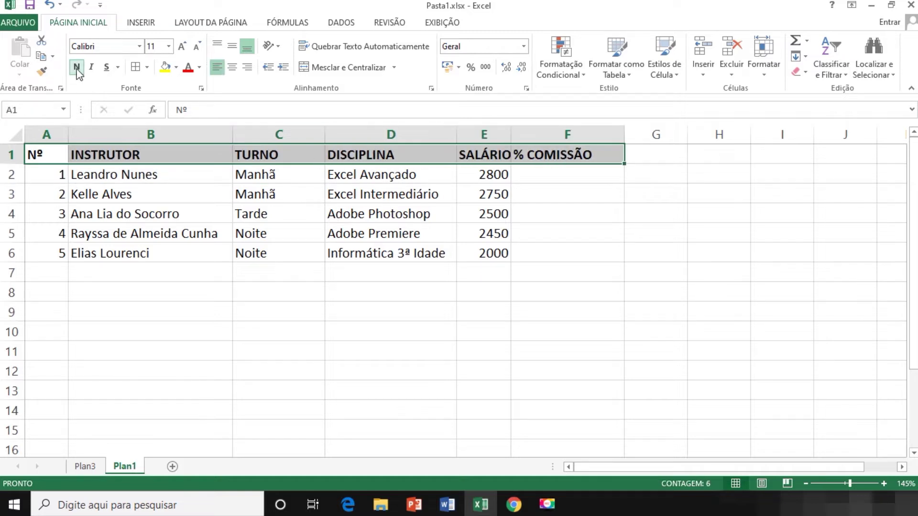
pyautogui.click(168, 46)
pyautogui.click(153, 114)
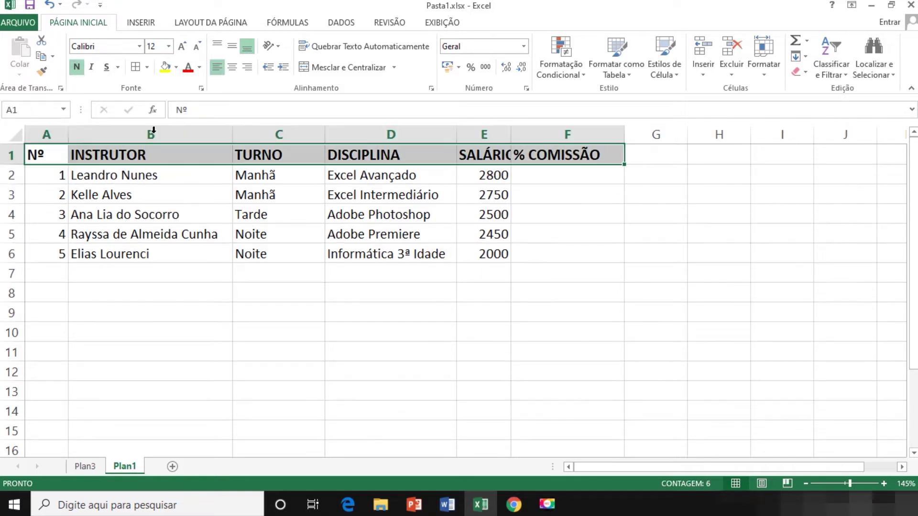
pyautogui.click(232, 67)
pyautogui.click(431, 342)
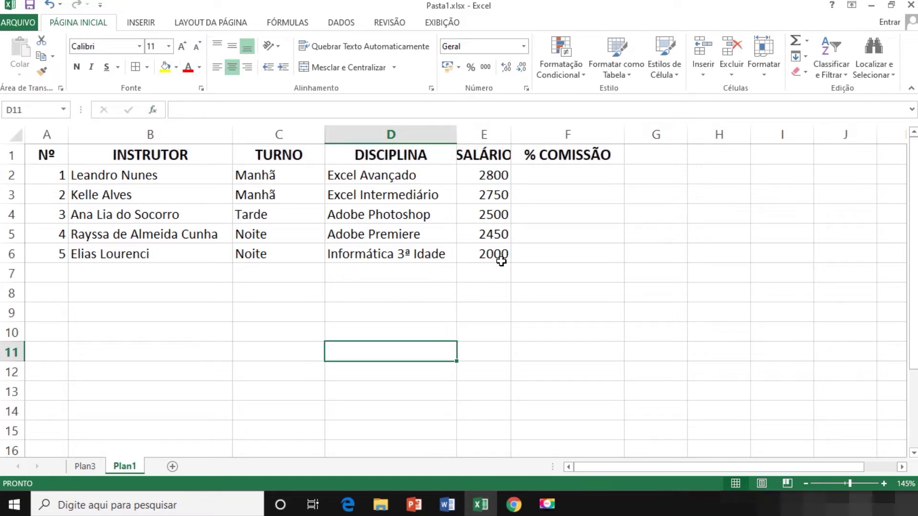
# Apply the Contábil number format to the salaries in E2:E6 and autofit the width of column E
pyautogui.moveTo(495, 176); pyautogui.dragTo(496, 254)
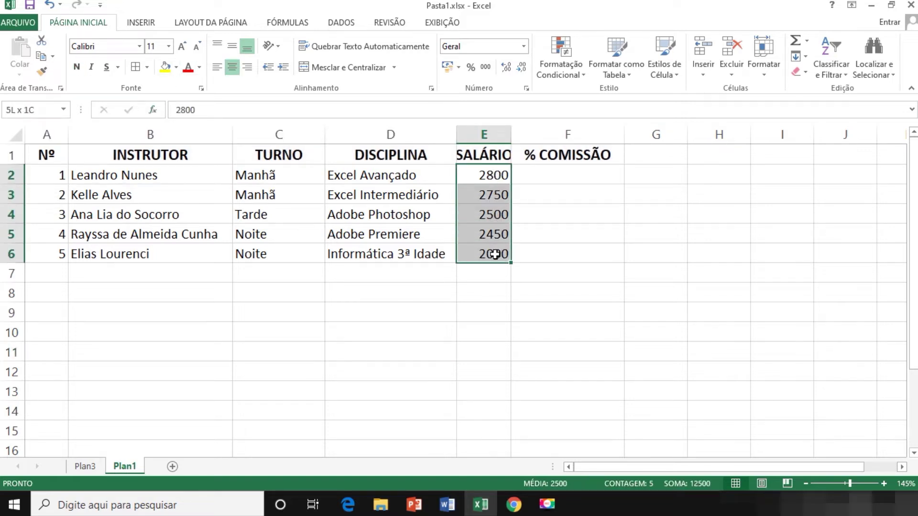
pyautogui.click(523, 46)
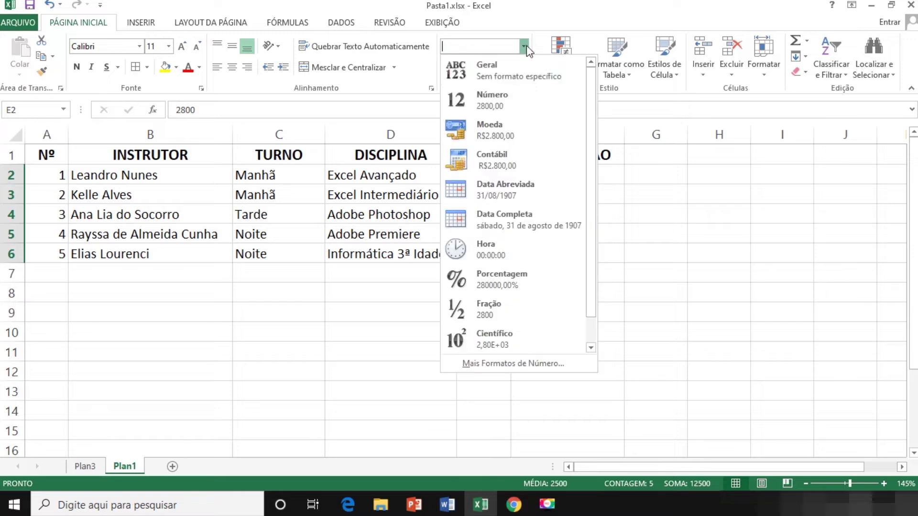
pyautogui.click(502, 158)
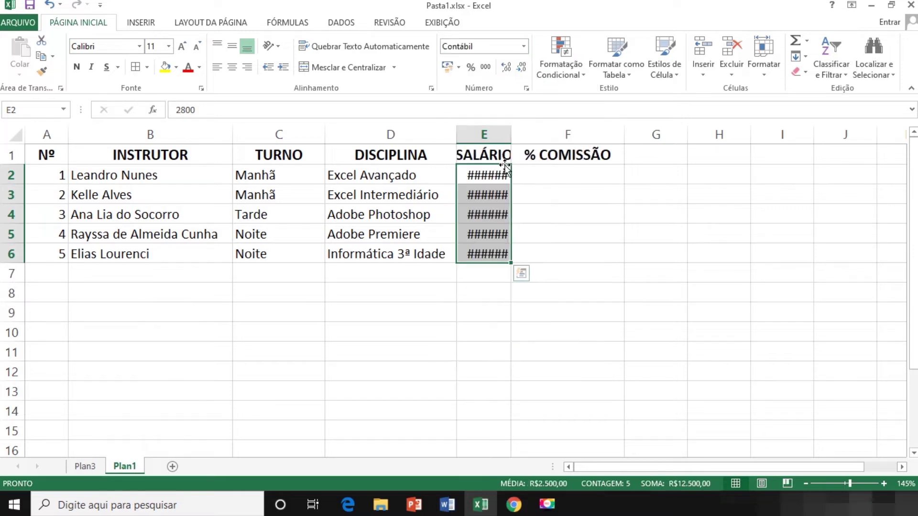
pyautogui.click(489, 132)
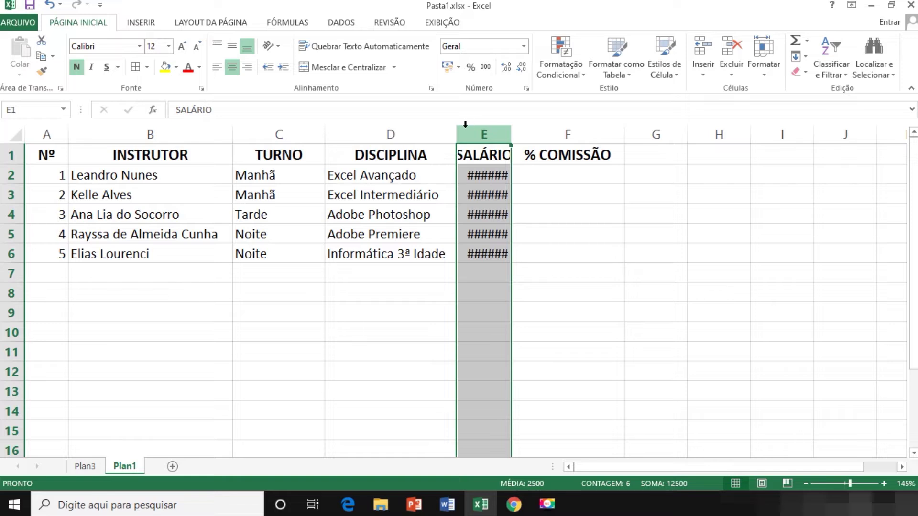
pyautogui.doubleClick(510, 132)
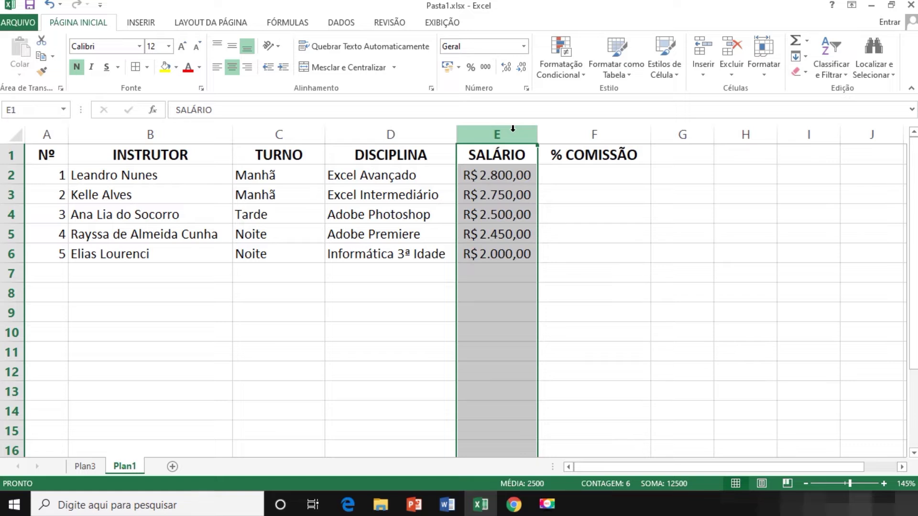
pyautogui.moveTo(564, 175); pyautogui.dragTo(564, 256)
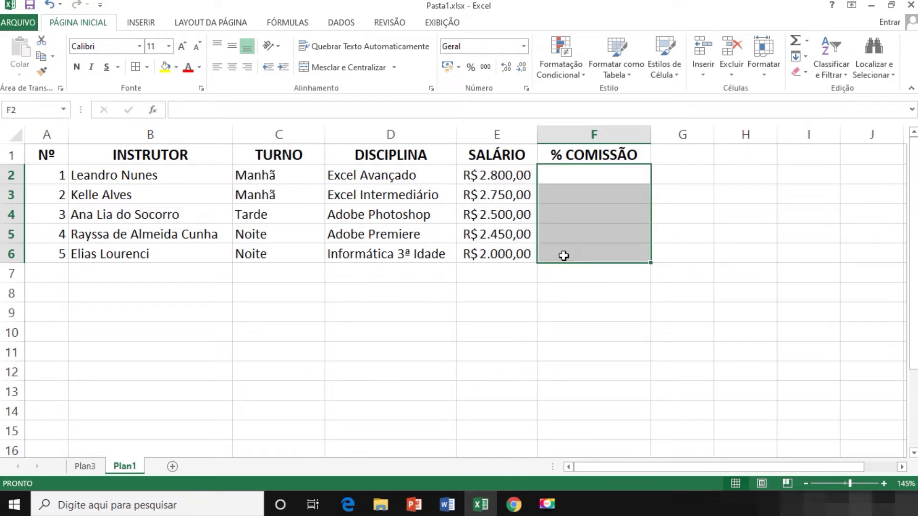
pyautogui.click(562, 280)
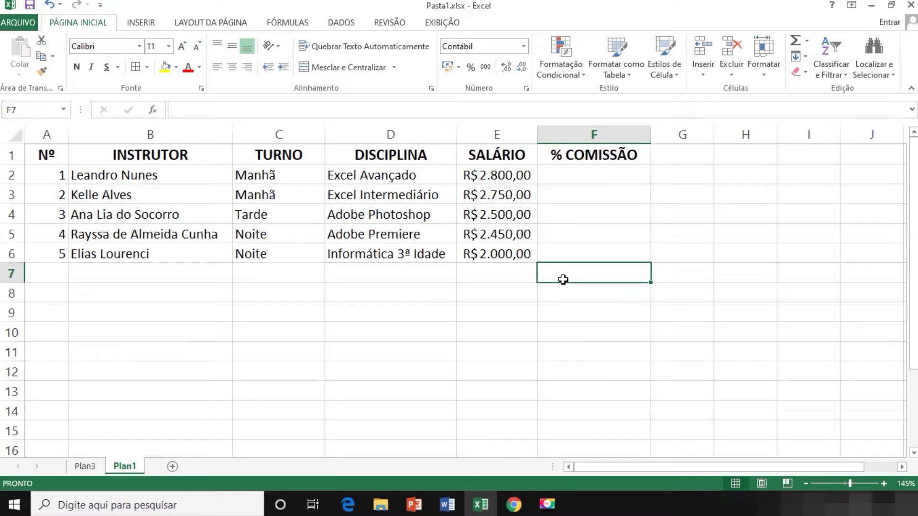
# Format the range A1:F6 as a table with headers, using the medium style with a solid green header and grey banded rows
pyautogui.moveTo(574, 254); pyautogui.dragTo(2, 97)
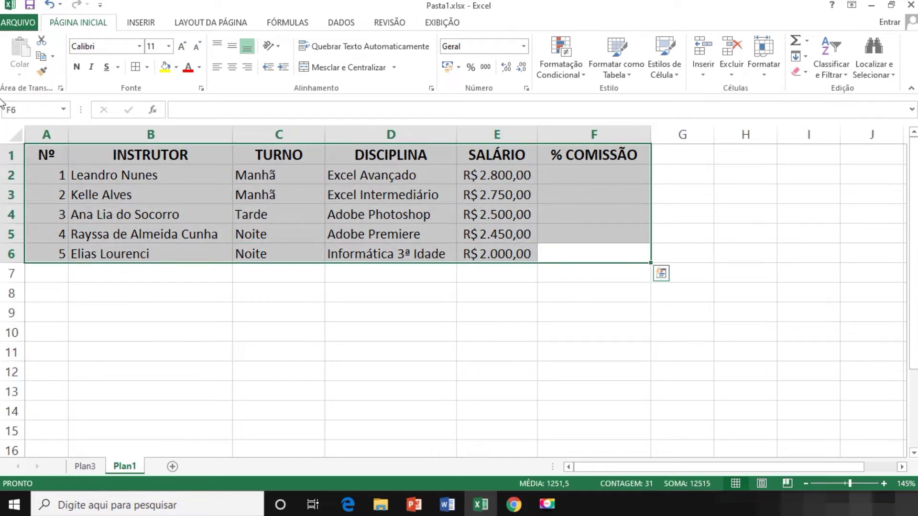
pyautogui.click(632, 64)
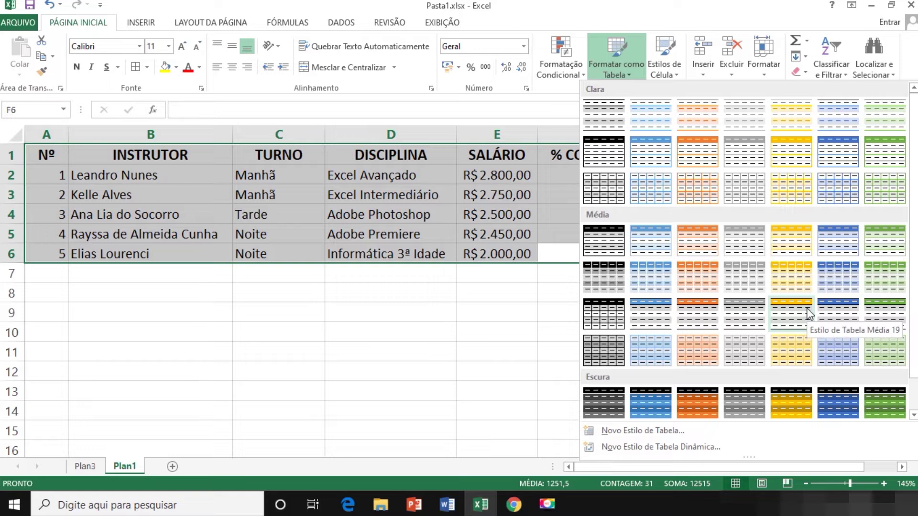
pyautogui.click(898, 311)
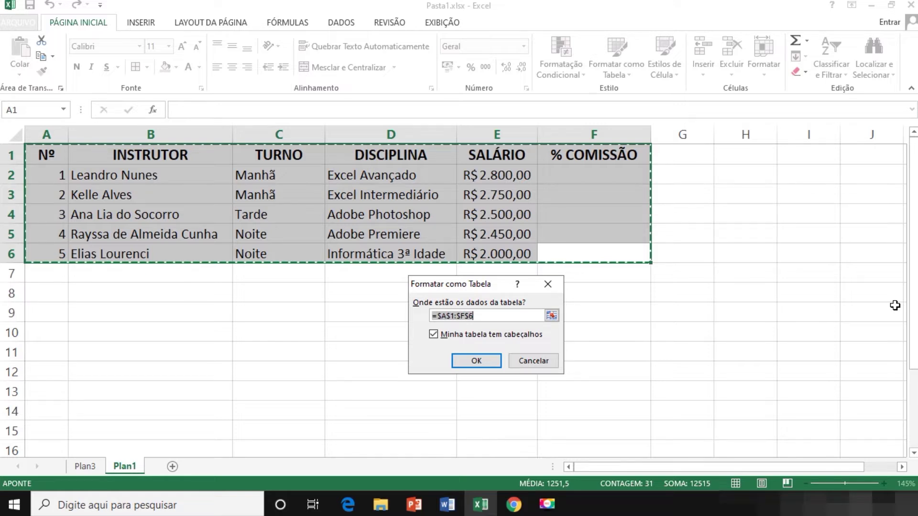
pyautogui.click(455, 315)
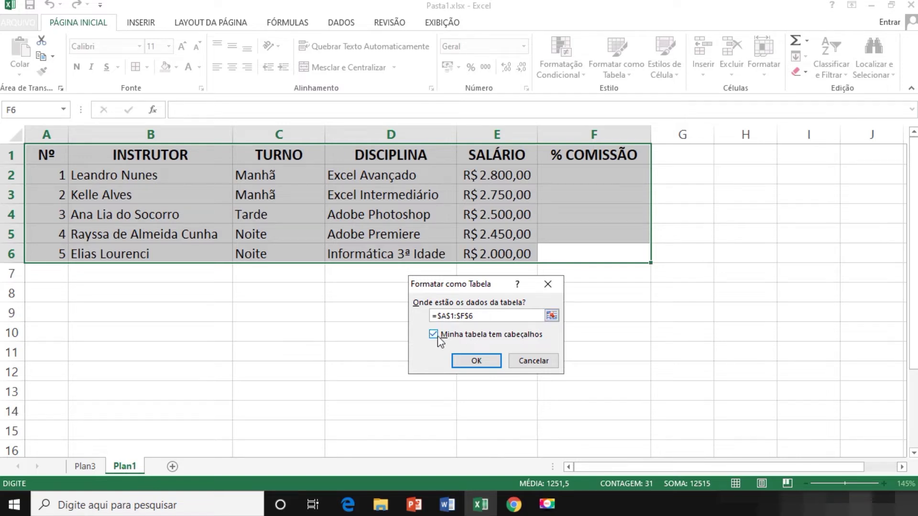
pyautogui.click(477, 362)
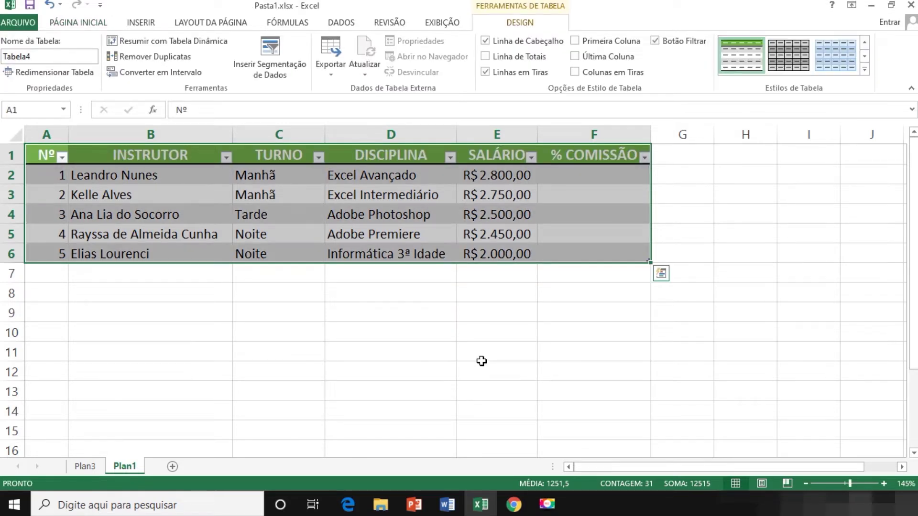
pyautogui.click(482, 362)
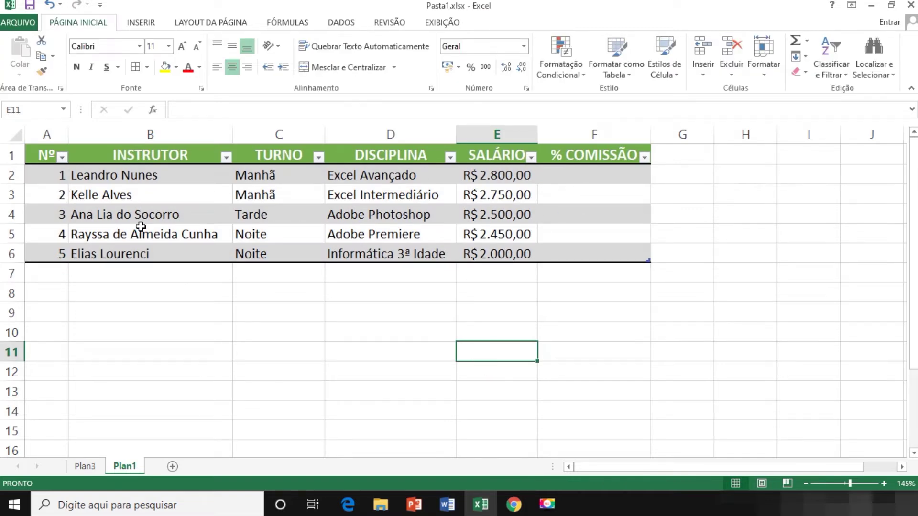
# Add a total row to the instructor table and look through its cells
pyautogui.click(397, 220)
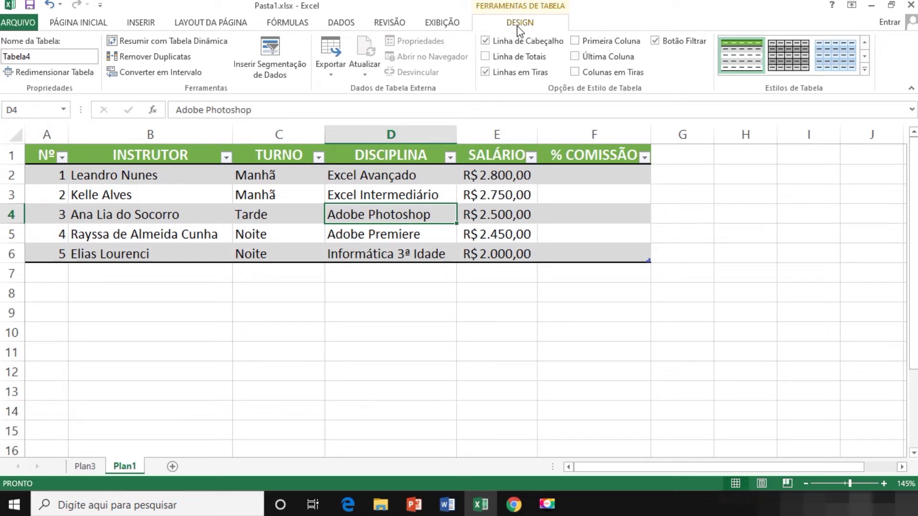
pyautogui.click(486, 56)
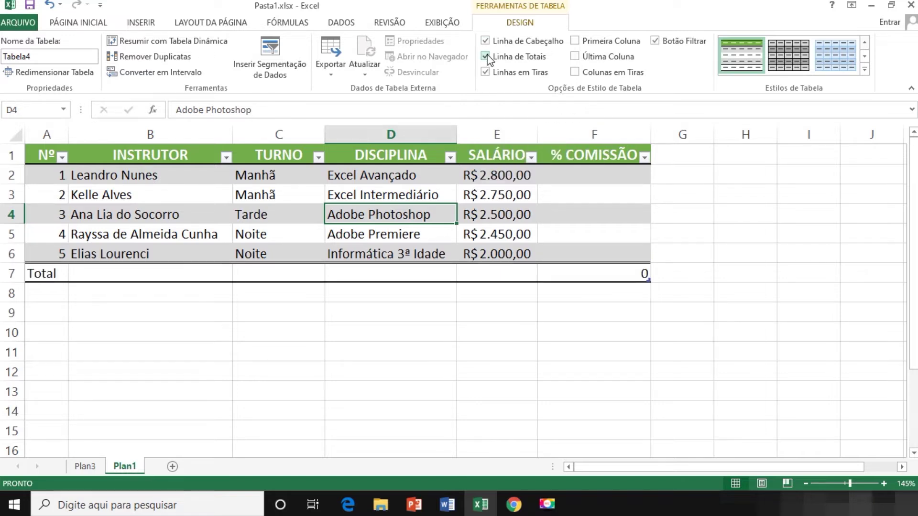
pyautogui.click(167, 270)
pyautogui.click(443, 277)
pyautogui.click(478, 274)
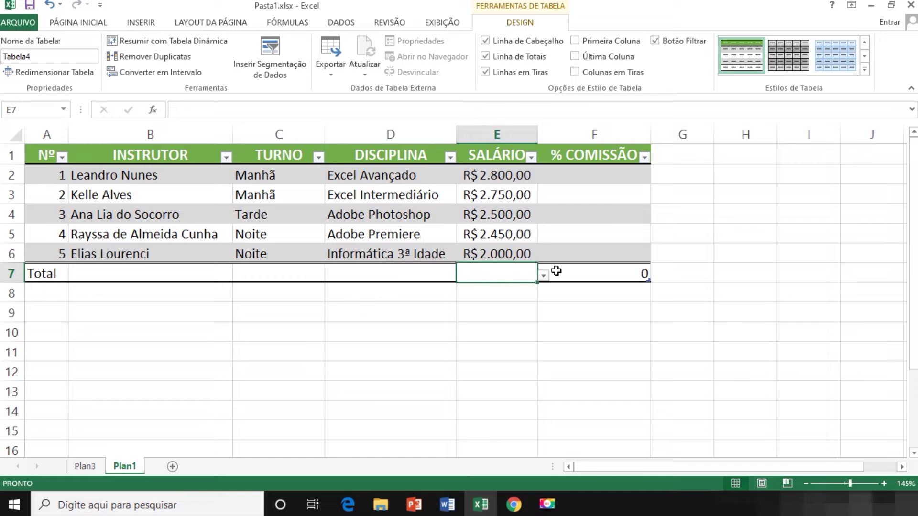
pyautogui.click(623, 275)
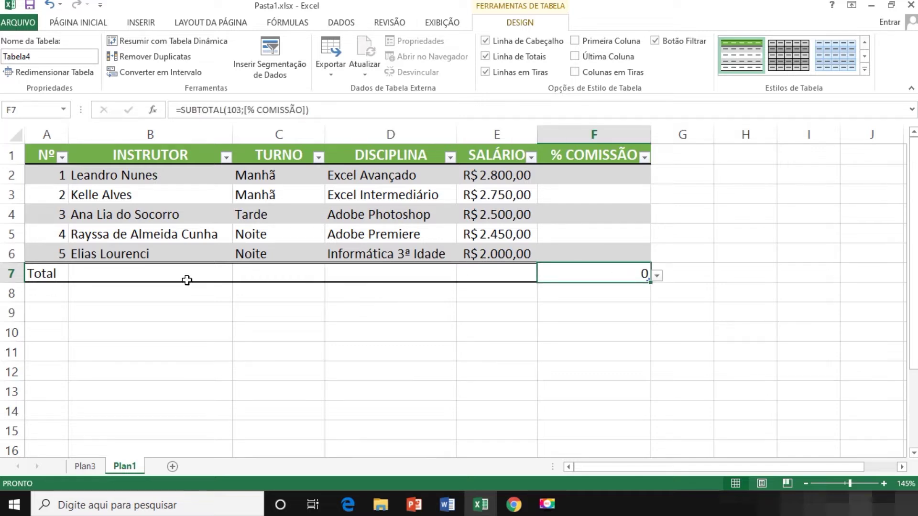
# Total the SALÁRIO column in the total row with the Soma function
pyautogui.click(504, 273)
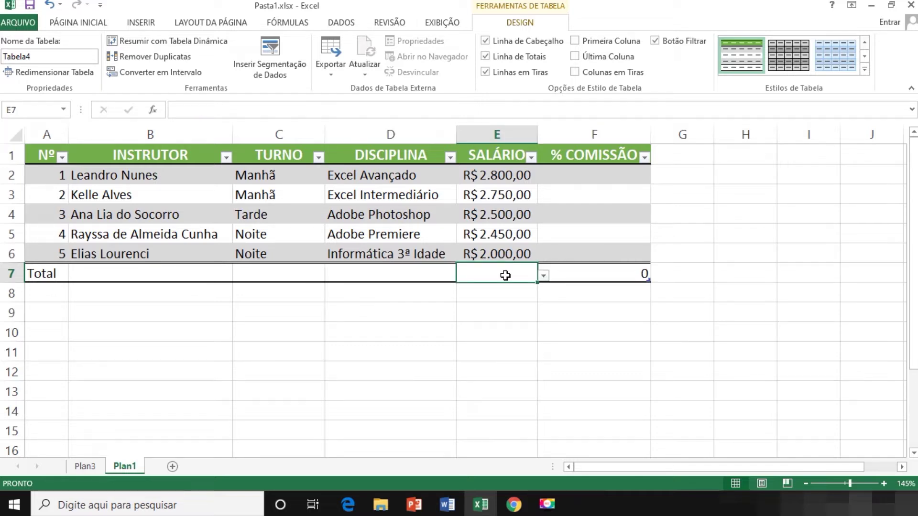
pyautogui.click(544, 276)
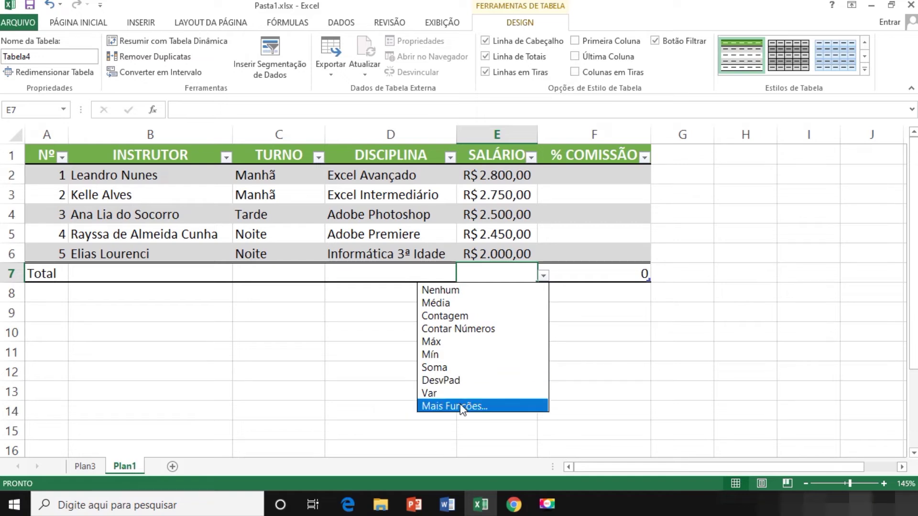
pyautogui.click(463, 369)
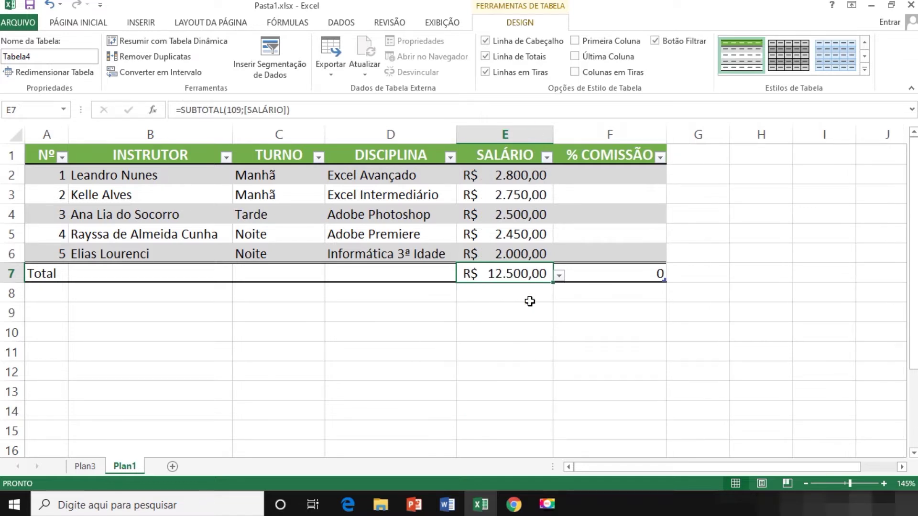
# Set the DISCIPLINA cell of the total row to Contagem and centre it horizontally
pyautogui.click(416, 273)
pyautogui.click(463, 276)
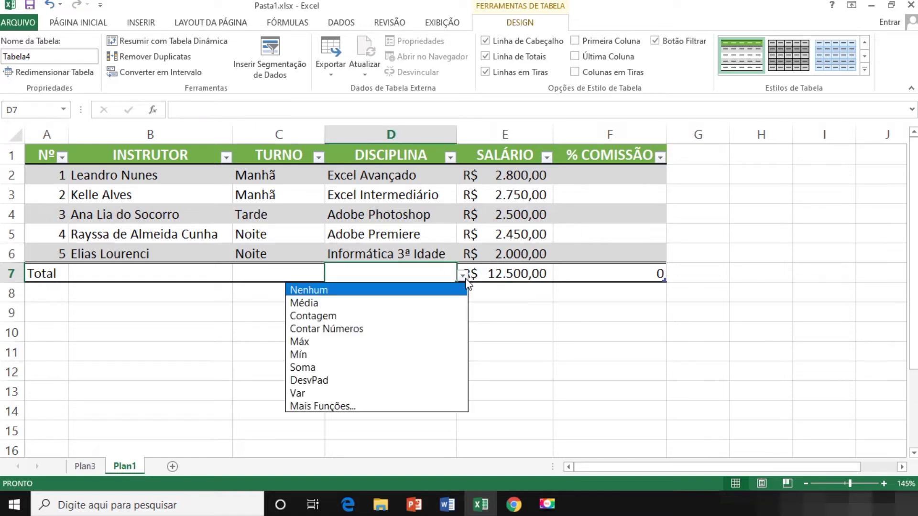
pyautogui.click(415, 322)
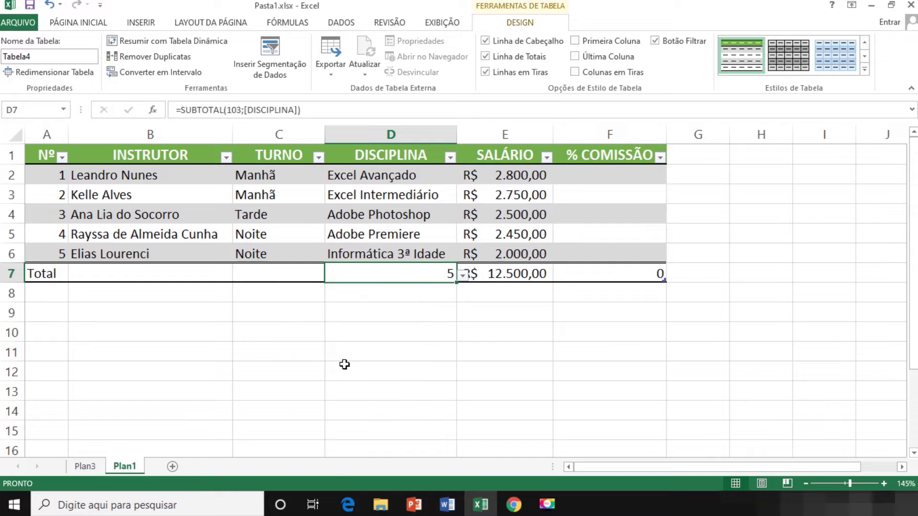
pyautogui.click(98, 22)
pyautogui.click(233, 67)
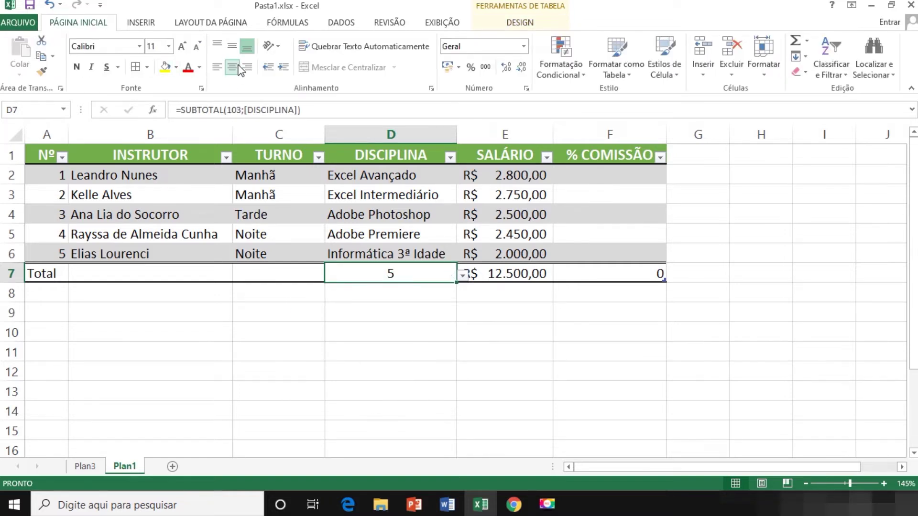
pyautogui.click(510, 302)
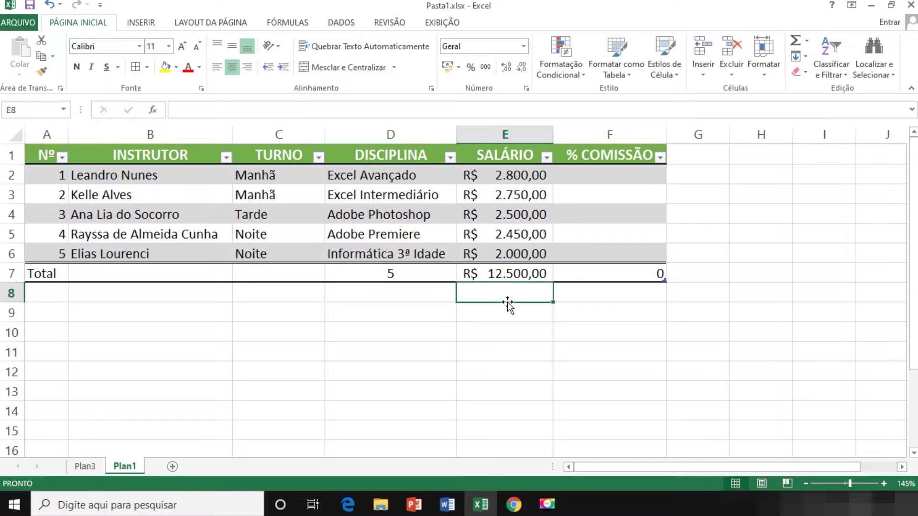
# Calculate the % COMISSÃO column from F2 by dividing each row's SALÁRIO by the salary total in E7
pyautogui.click(592, 174)
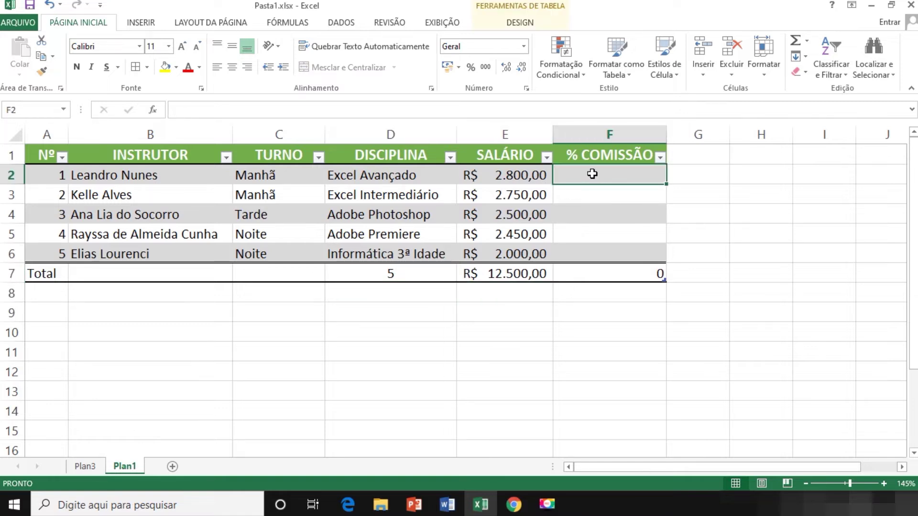
pyautogui.write('=')
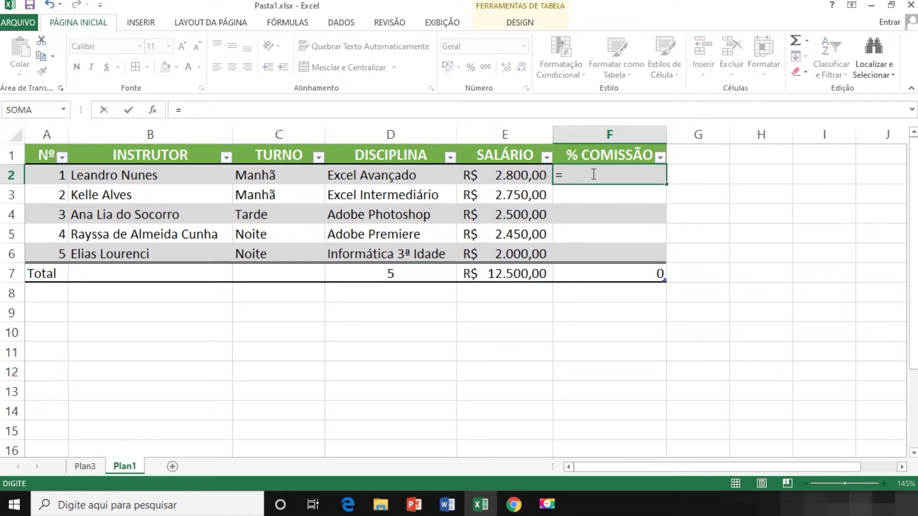
pyautogui.click(498, 179)
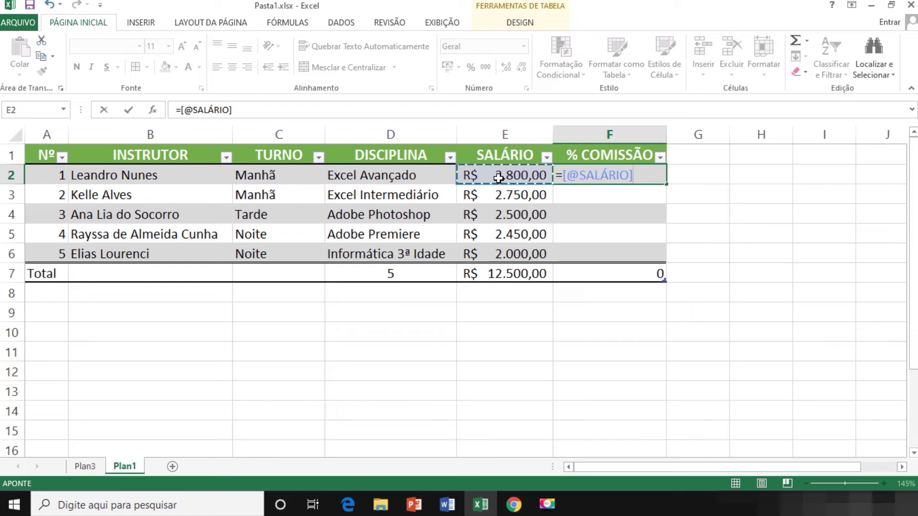
pyautogui.write('/')
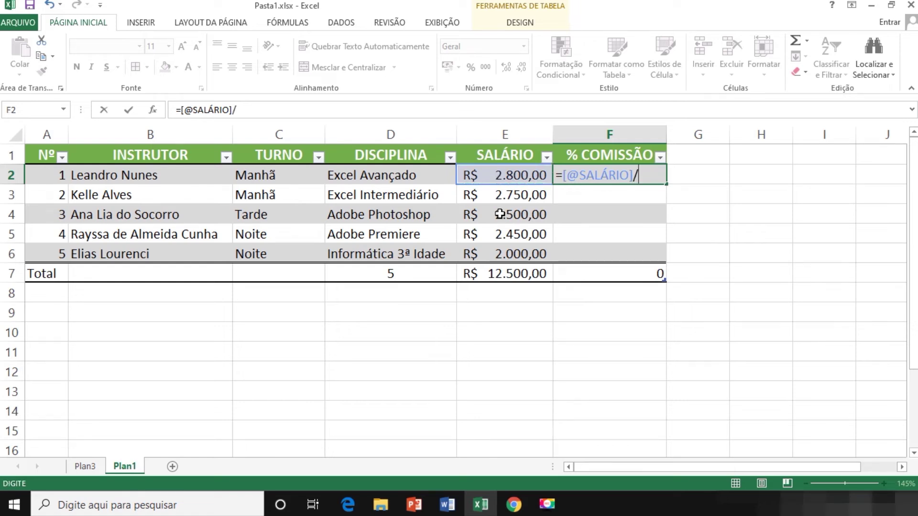
pyautogui.click(521, 273)
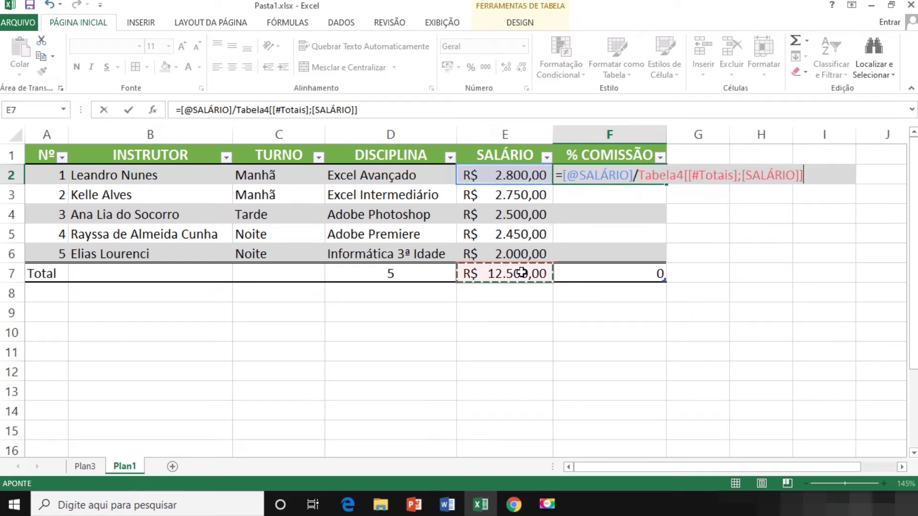
pyautogui.press('Return')
# Format the % COMISSÃO values in F2:F6 as percentages and centre them horizontally
pyautogui.moveTo(608, 175); pyautogui.dragTo(605, 253)
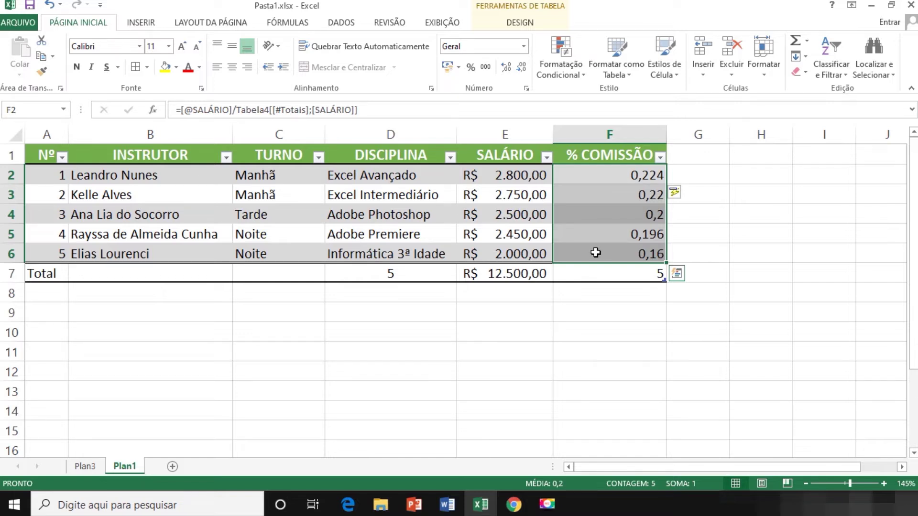
pyautogui.click(472, 68)
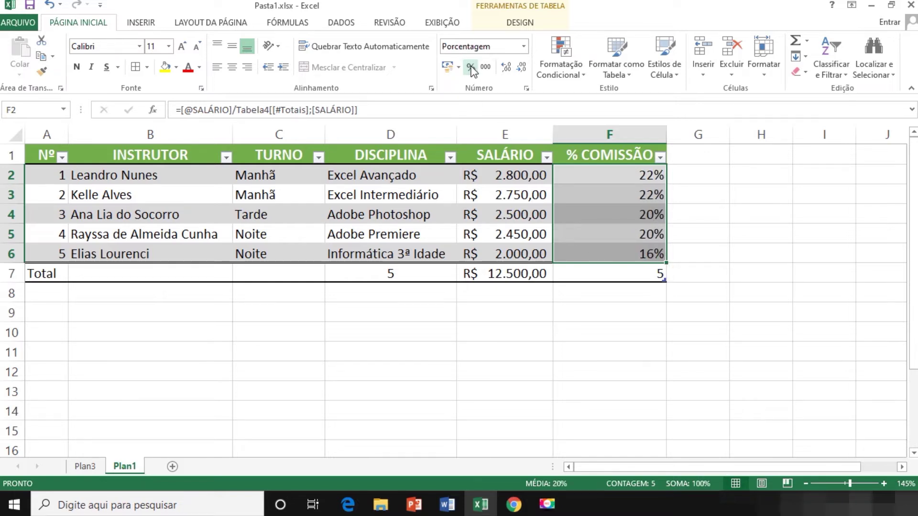
pyautogui.click(232, 67)
pyautogui.click(750, 300)
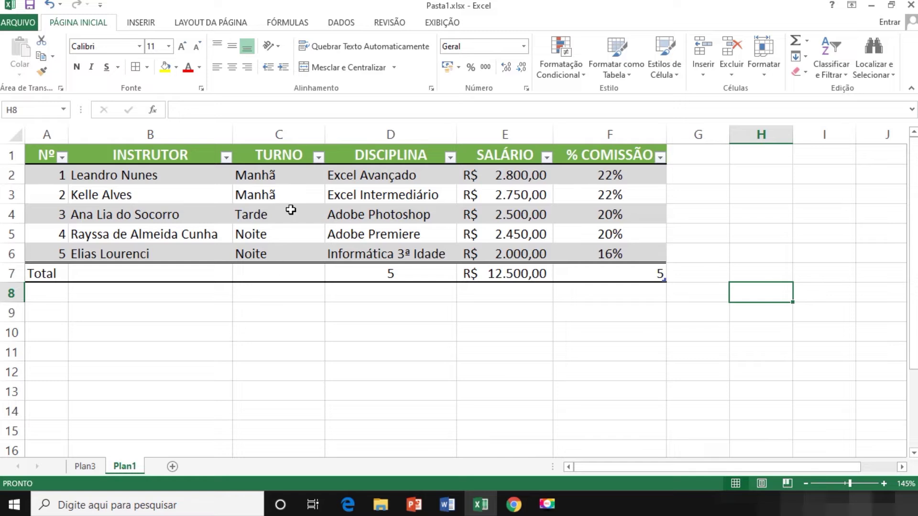
# Filter the TURNO column of the instructor table to show only Manhã
pyautogui.click(318, 157)
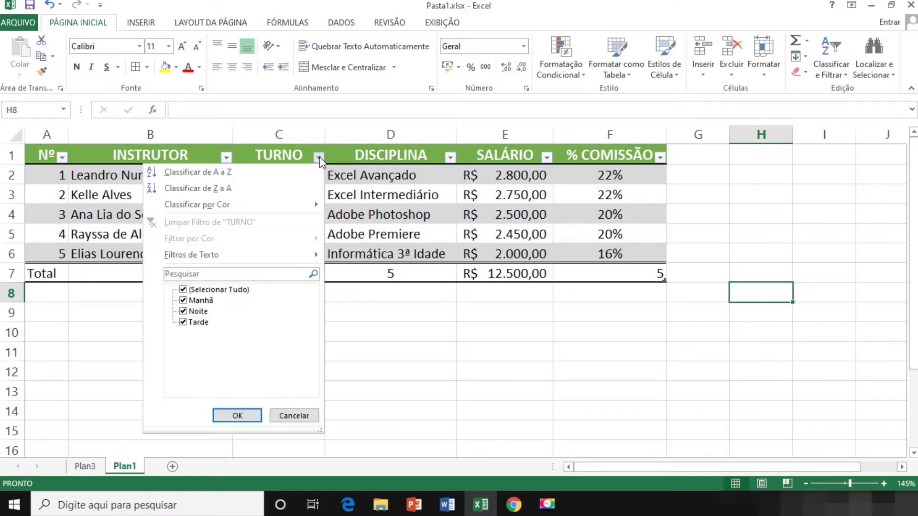
pyautogui.click(184, 290)
pyautogui.click(183, 300)
pyautogui.click(237, 416)
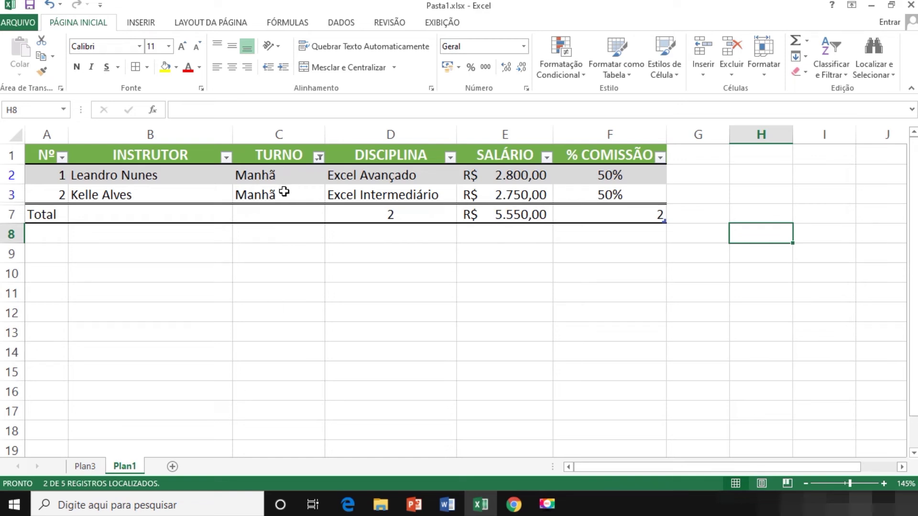
# Change the TURNO filter to show only the Noite rows
pyautogui.click(318, 157)
pyautogui.click(200, 301)
pyautogui.click(196, 311)
pyautogui.click(236, 415)
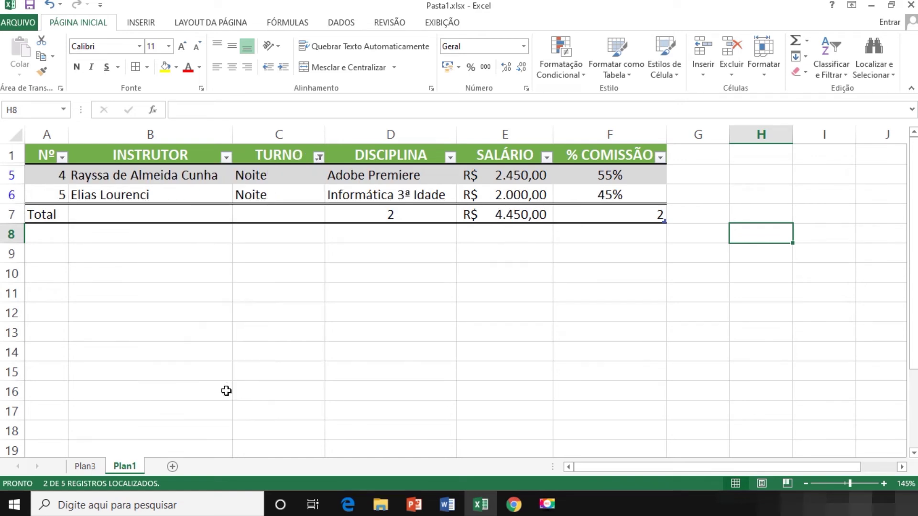
# Switch the TURNO filter to show only the Tarde rows
pyautogui.click(318, 157)
pyautogui.click(183, 311)
pyautogui.click(183, 322)
pyautogui.press('Return')
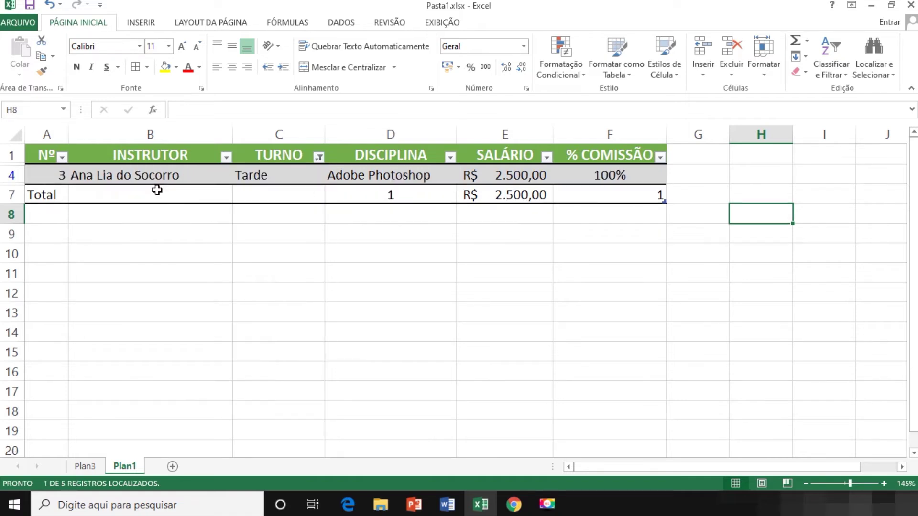
# Select all shifts again in the TURNO filter to show every instructor row
pyautogui.click(318, 157)
pyautogui.click(183, 290)
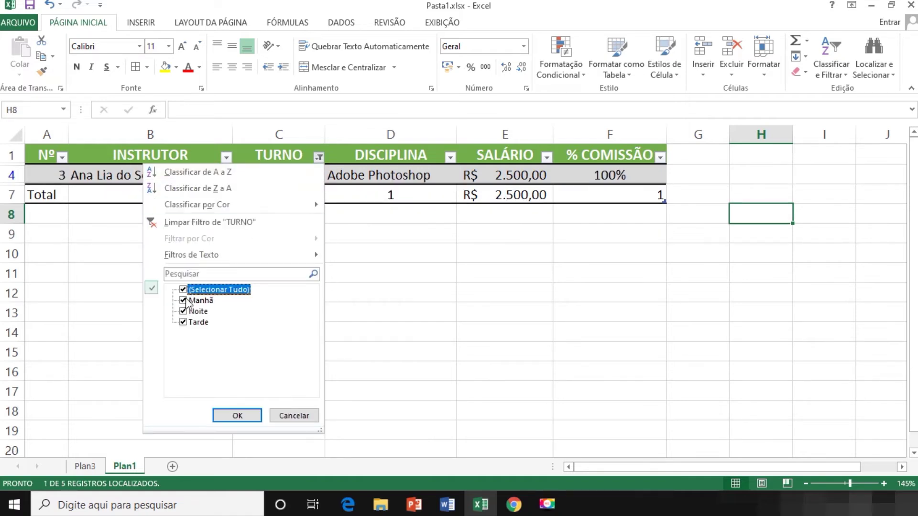
pyautogui.click(238, 416)
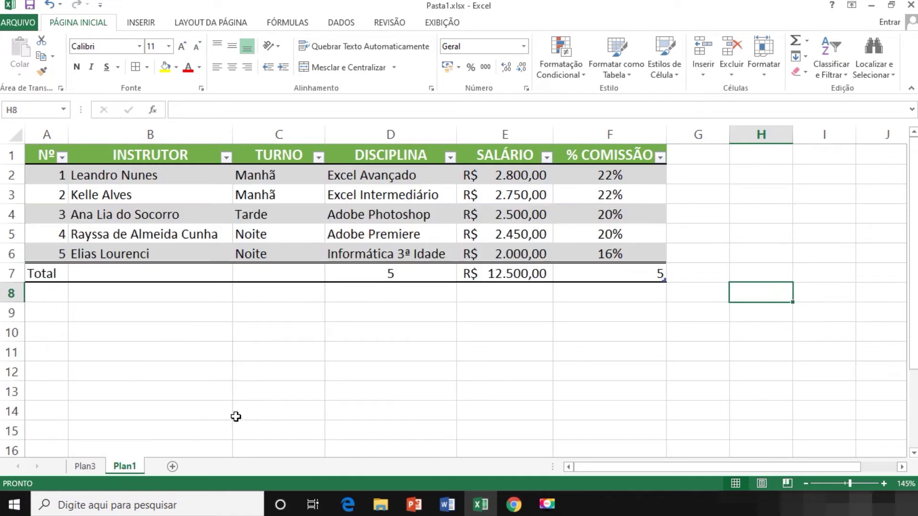
# Look over the table design tools available for the instructor table
pyautogui.click(369, 232)
pyautogui.click(507, 24)
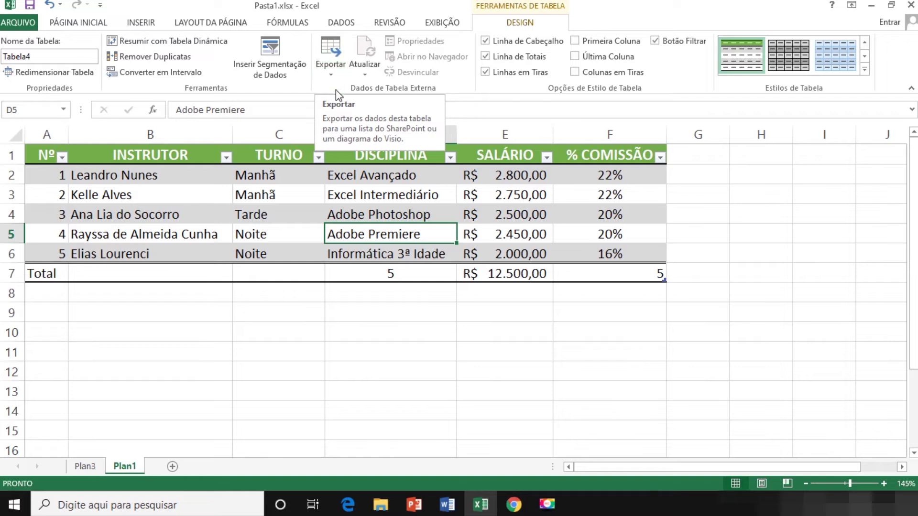
pyautogui.click(360, 304)
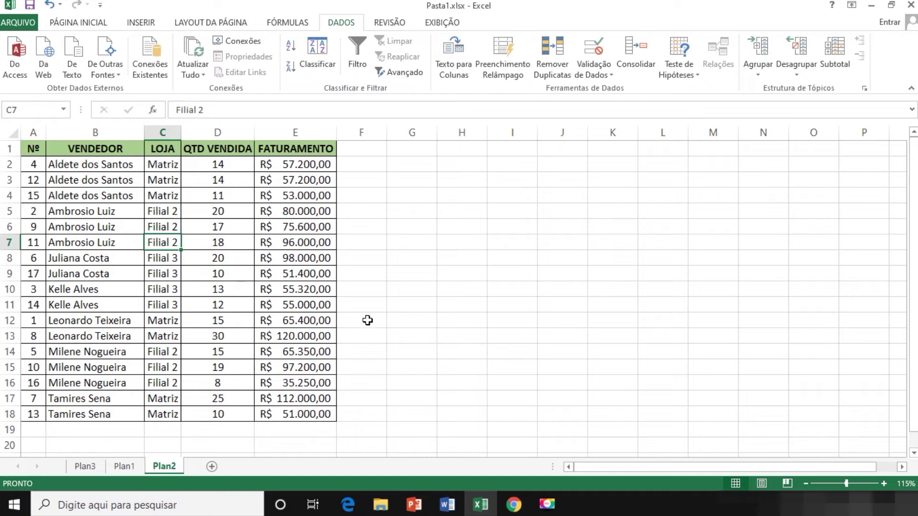
# Examine the sales list A1:E18 on sheet Plan2, especially the VENDEDOR and LOJA columns
pyautogui.click(567, 256)
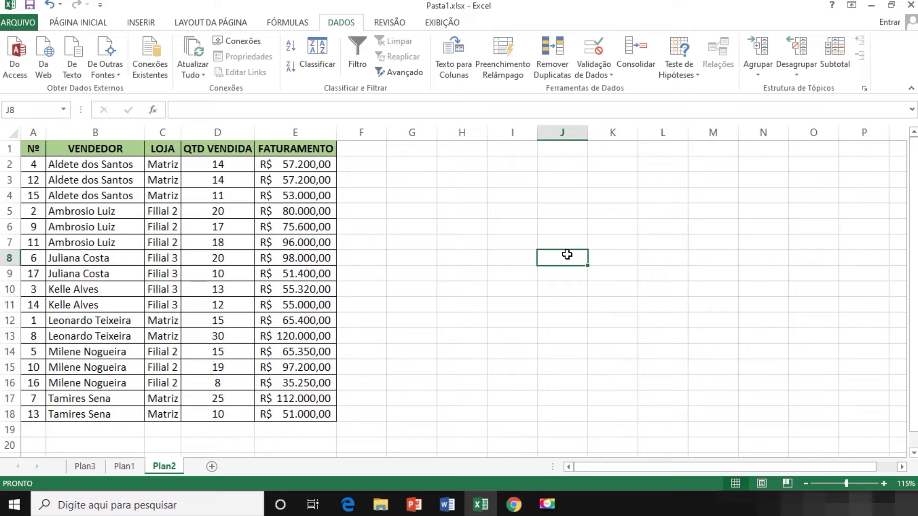
pyautogui.moveTo(39, 152); pyautogui.dragTo(328, 419)
pyautogui.click(449, 371)
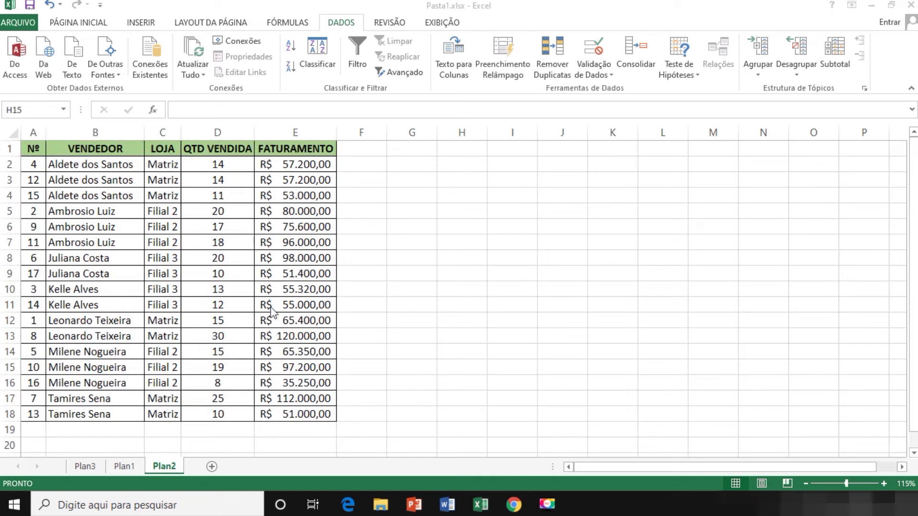
pyautogui.click(278, 278)
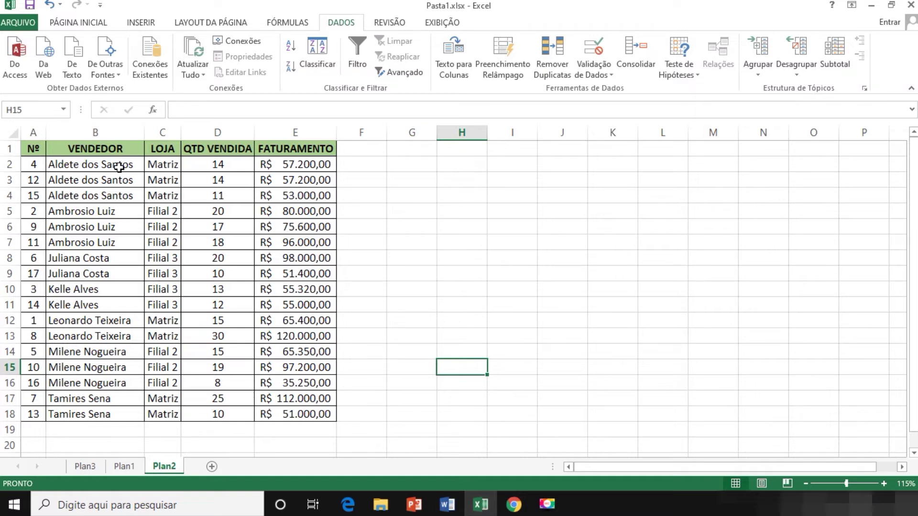
pyautogui.click(118, 133)
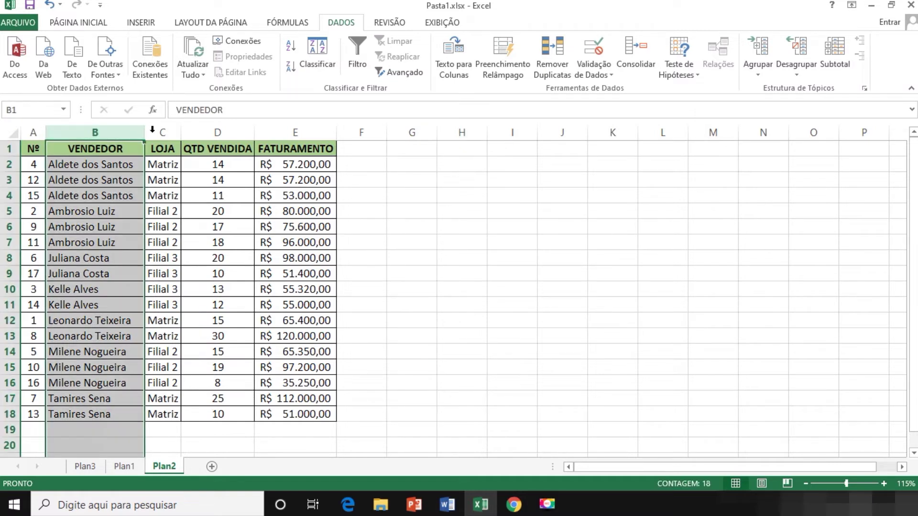
pyautogui.click(159, 132)
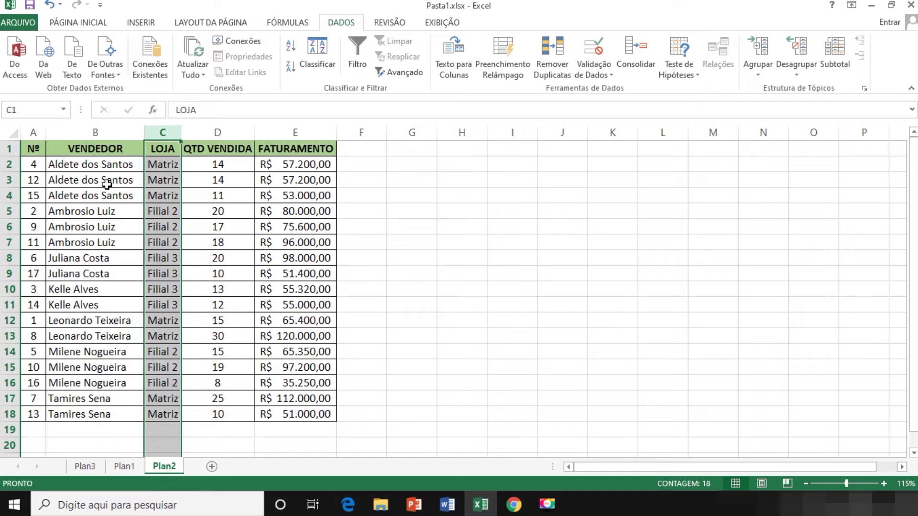
pyautogui.click(106, 184)
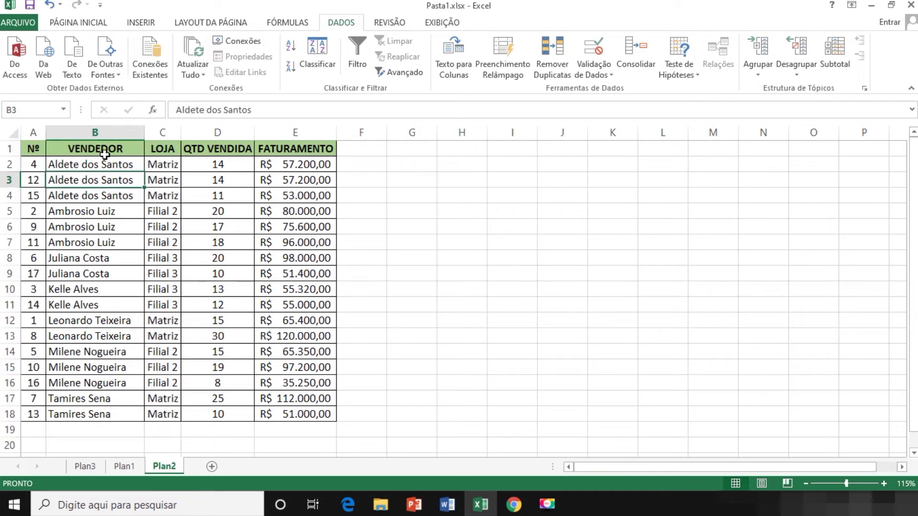
pyautogui.moveTo(103, 163)
pyautogui.mouseDown()
pyautogui.moveTo(125, 262)
pyautogui.moveTo(102, 249)
pyautogui.moveTo(112, 169)
pyautogui.mouseUp()
# Sort the sales list by VENDEDOR and LOJA, in that order, both by values from A to Z
pyautogui.click(112, 179)
pyautogui.click(327, 52)
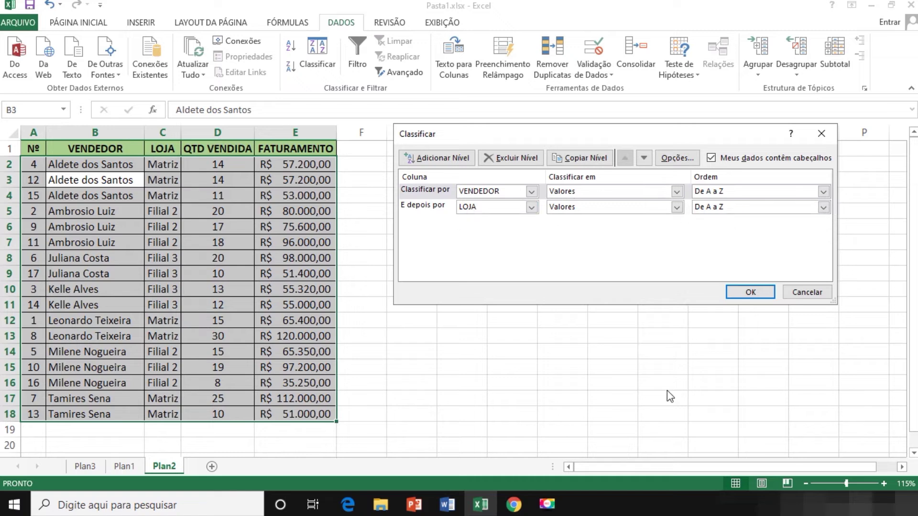
pyautogui.click(751, 293)
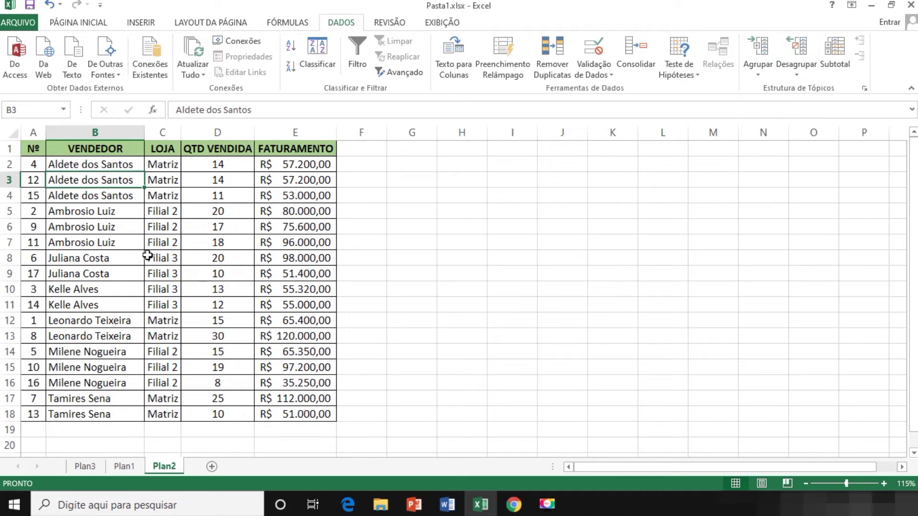
# Group rows 7 to 11 of the sales list, using B7:E11 as the selection and the Linhas option
pyautogui.click(85, 244)
pyautogui.moveTo(85, 244); pyautogui.dragTo(297, 307)
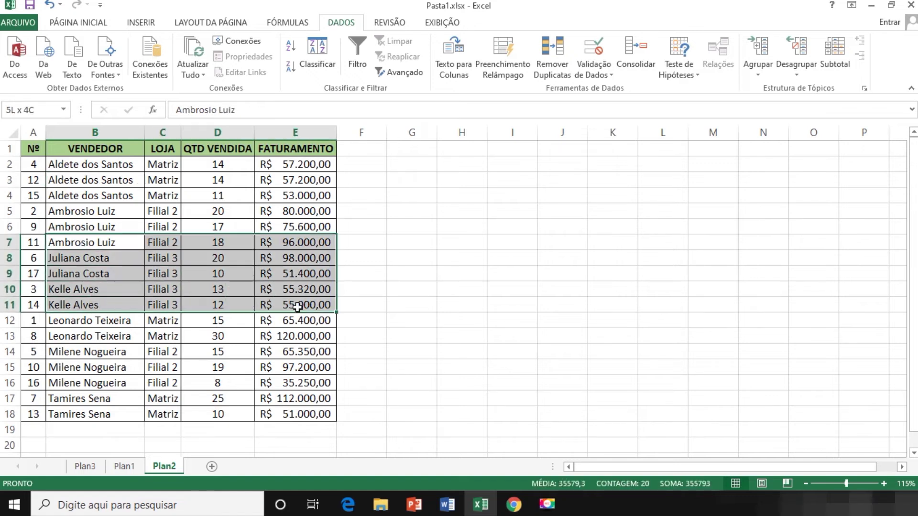
pyautogui.click(770, 50)
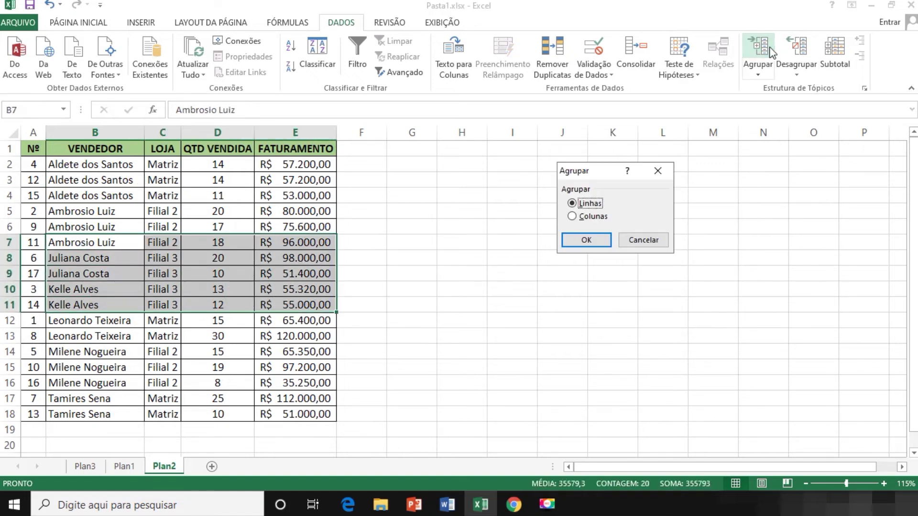
pyautogui.click(593, 241)
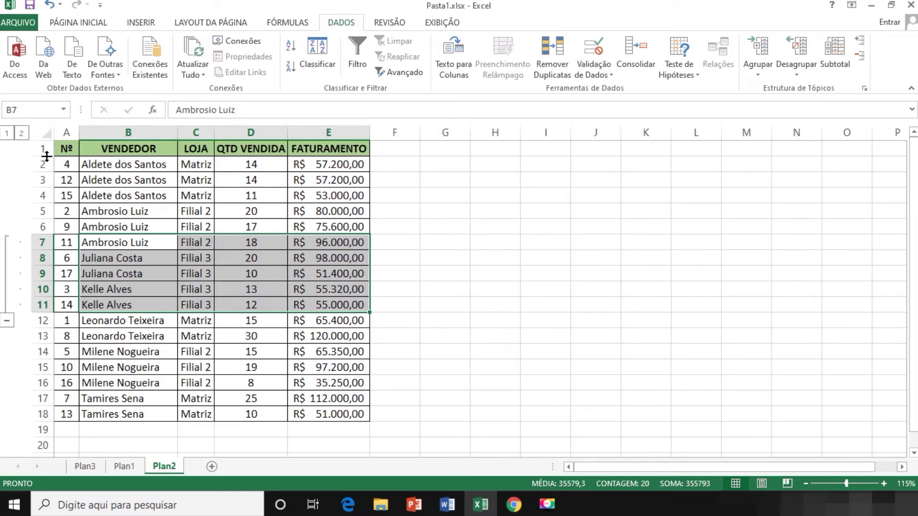
# Collapse and re-expand the grouped rows 7 to 11, and ungroup them with the Linhas option
pyautogui.click(8, 134)
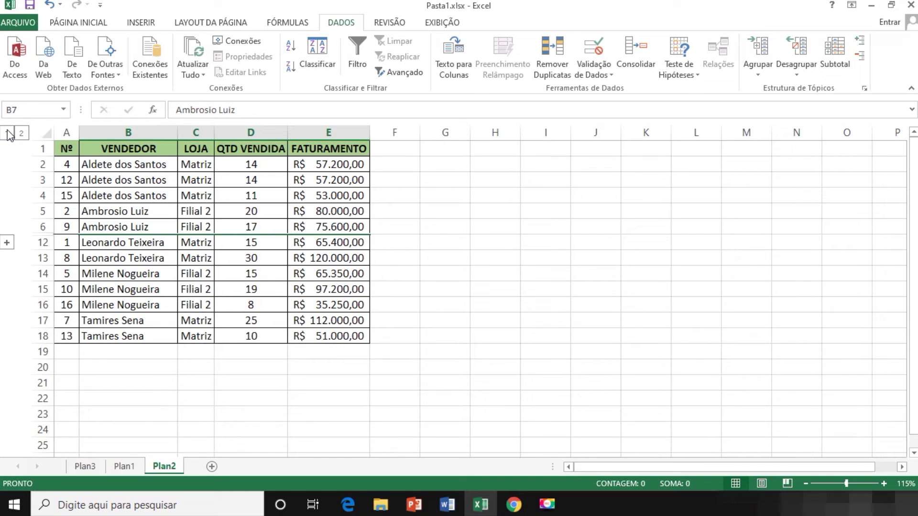
pyautogui.click(22, 135)
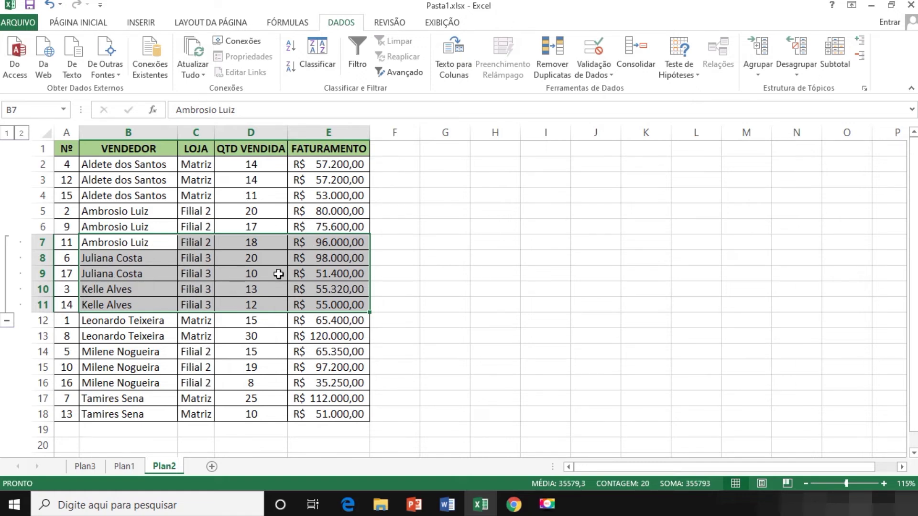
pyautogui.click(801, 47)
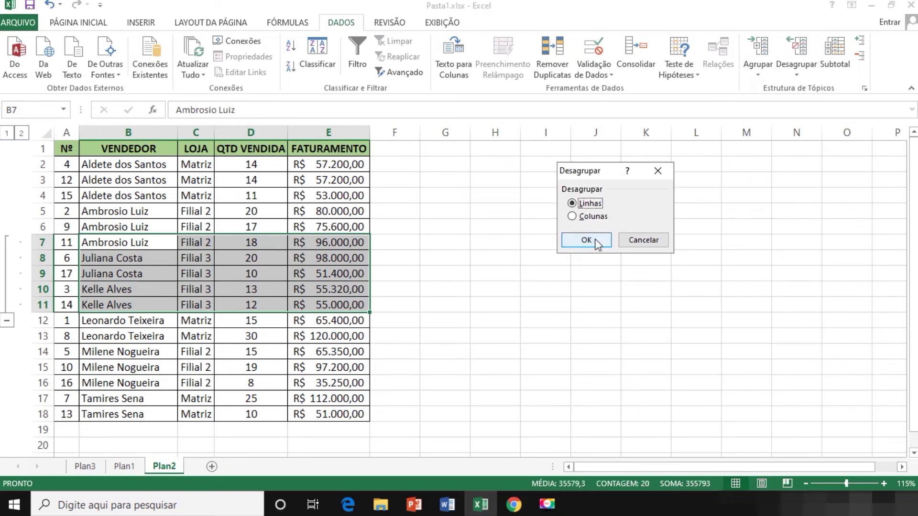
pyautogui.click(587, 241)
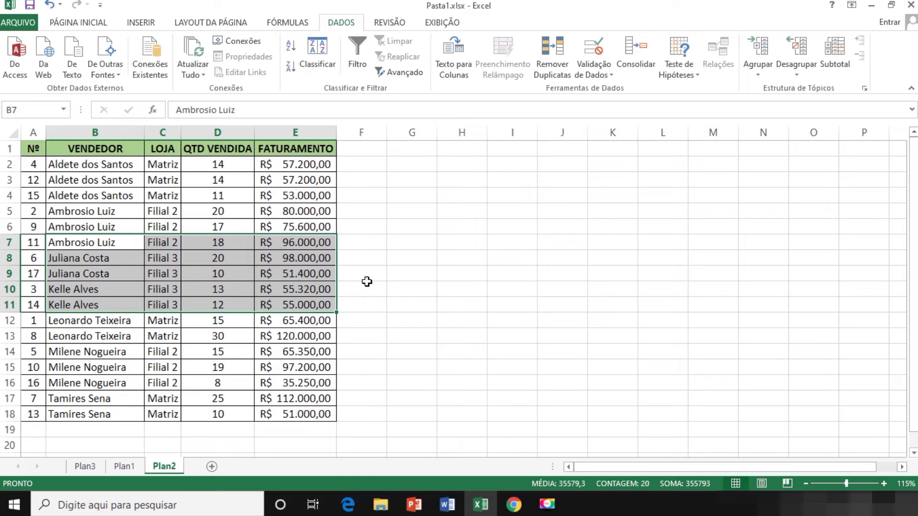
# Add subtotals to the sales list at each change in VENDEDOR, using the Soma function on FATURAMENTO
pyautogui.click(300, 276)
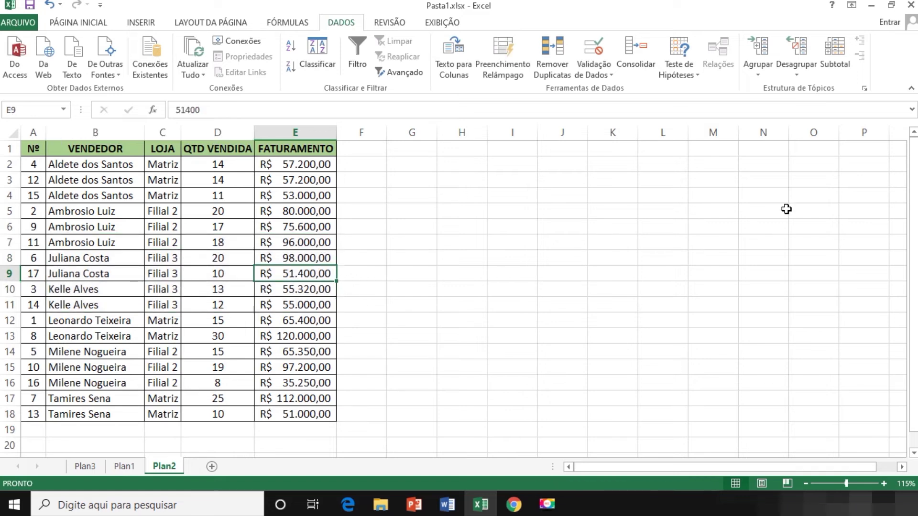
pyautogui.click(836, 48)
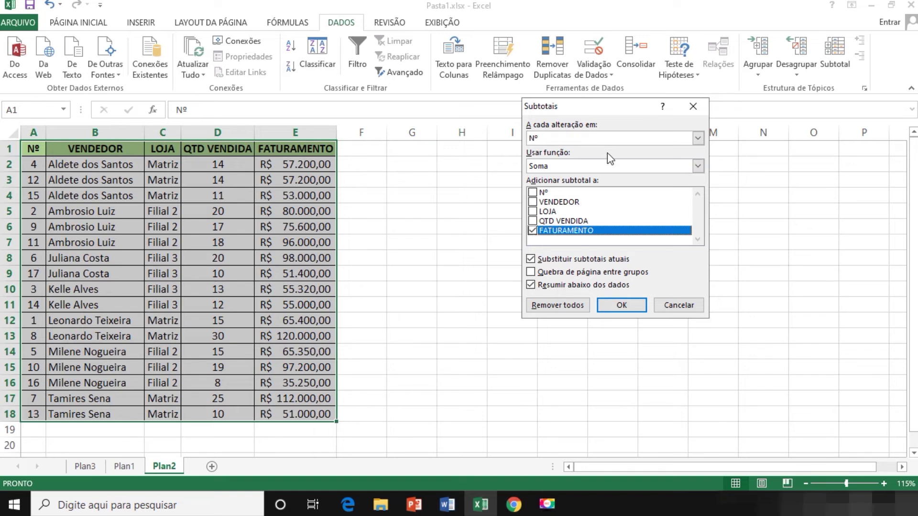
pyautogui.click(698, 138)
pyautogui.click(640, 159)
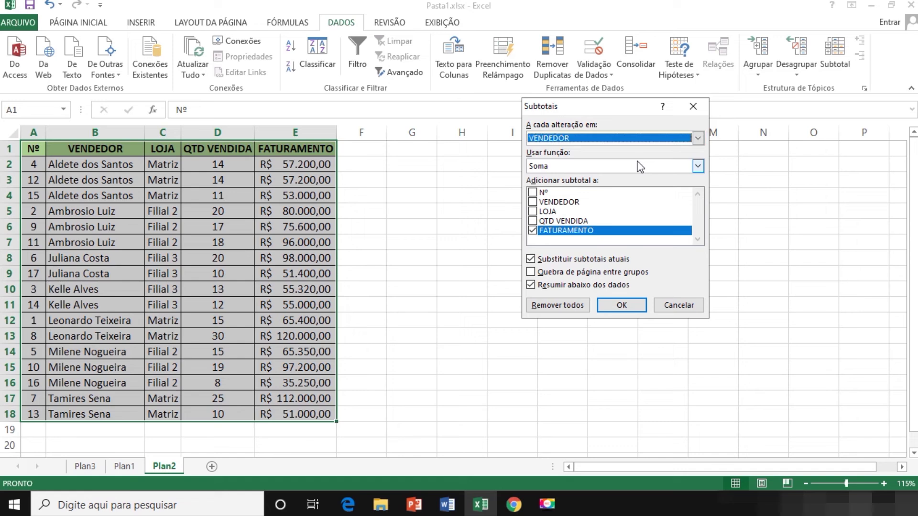
pyautogui.click(648, 165)
pyautogui.click(648, 167)
pyautogui.click(648, 166)
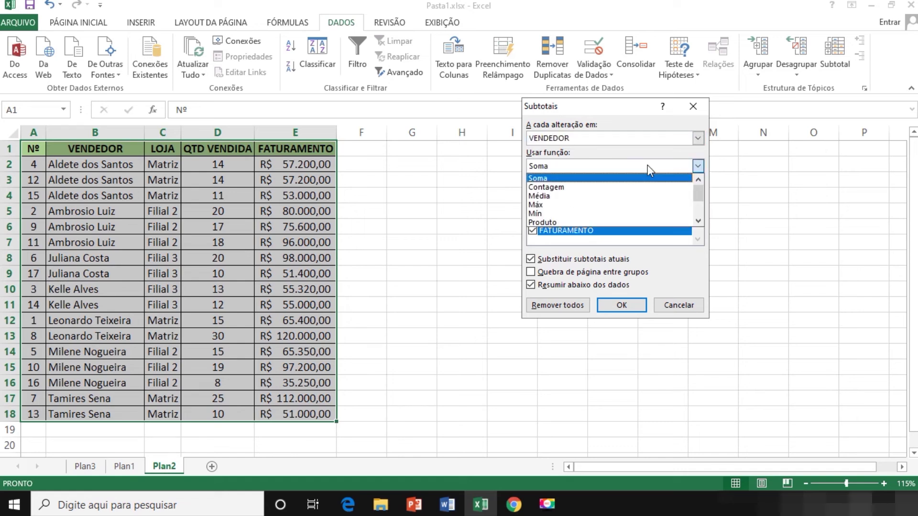
pyautogui.click(551, 179)
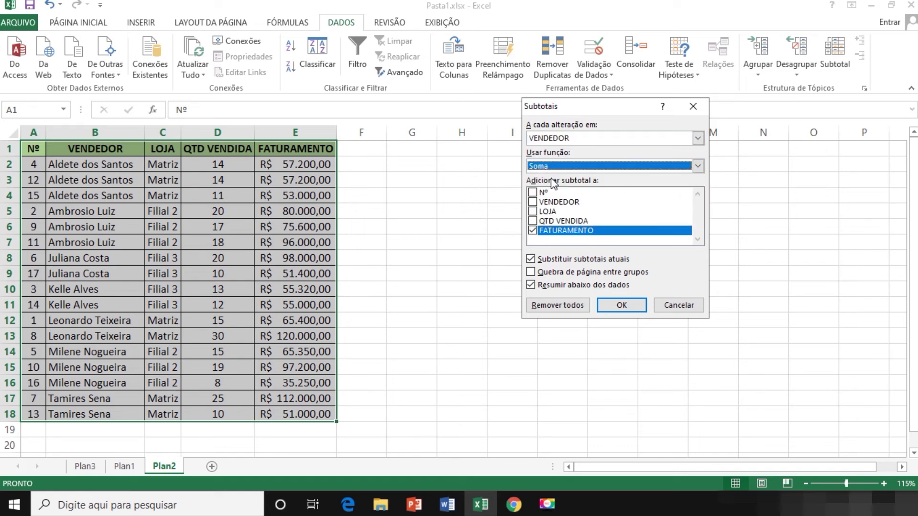
pyautogui.click(623, 304)
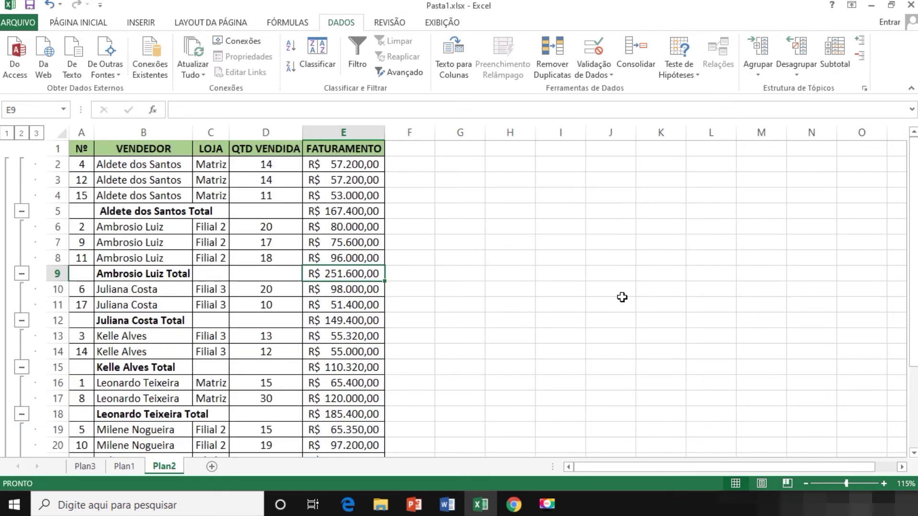
# Examine the FATURAMENTO subtotal row of each seller, from row 5 down to the Total Geral row
pyautogui.click(351, 214)
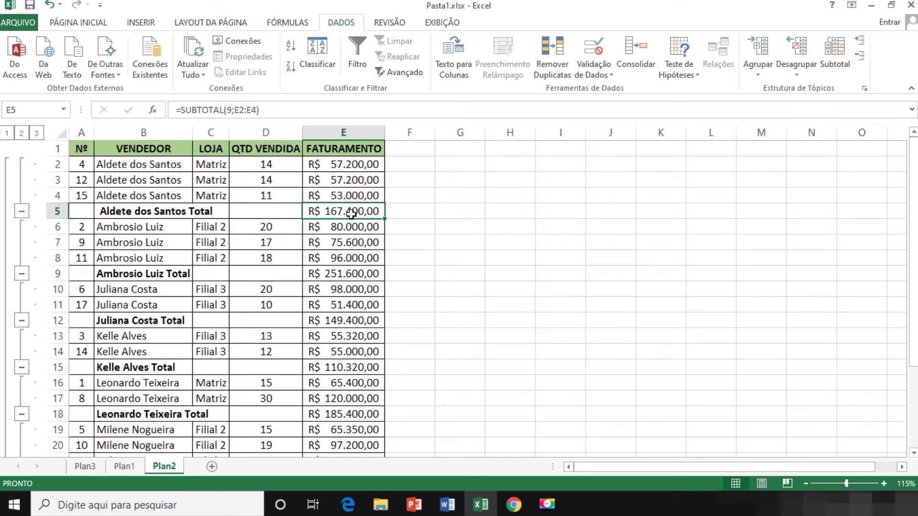
pyautogui.moveTo(351, 215); pyautogui.dragTo(123, 212)
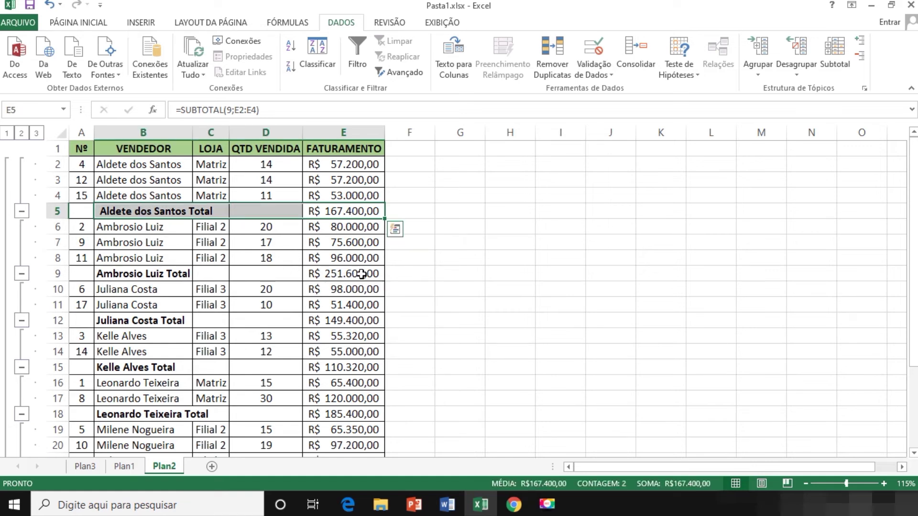
pyautogui.moveTo(361, 273); pyautogui.dragTo(145, 273)
pyautogui.moveTo(346, 321); pyautogui.dragTo(117, 321)
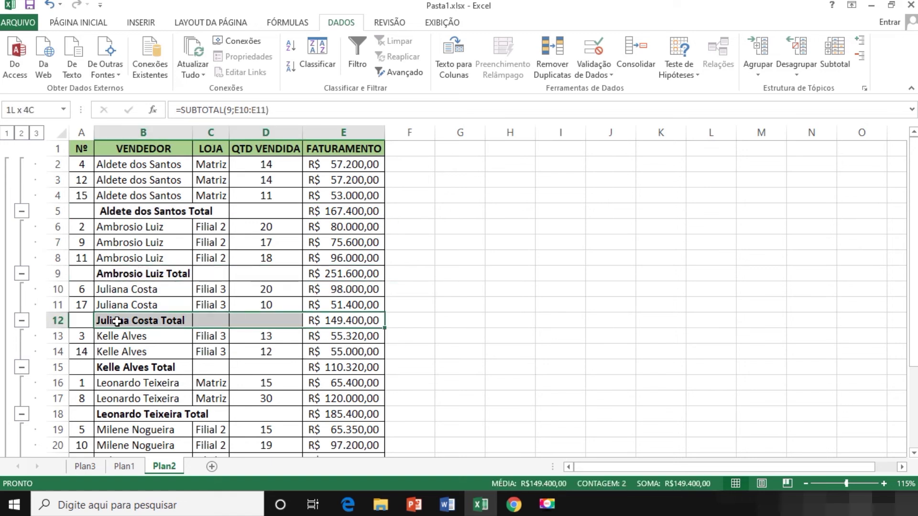
pyautogui.click(367, 212)
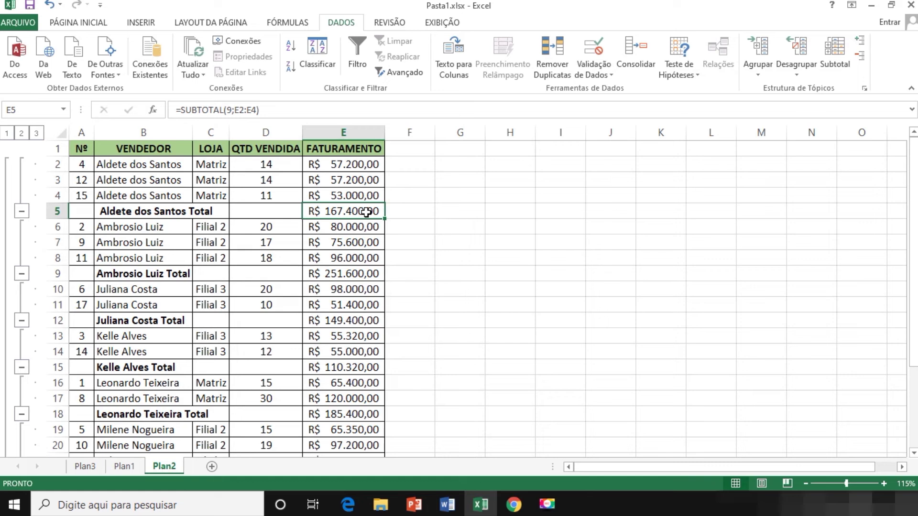
pyautogui.scroll(-4, 371, 293)
pyautogui.scroll(4, 371, 293)
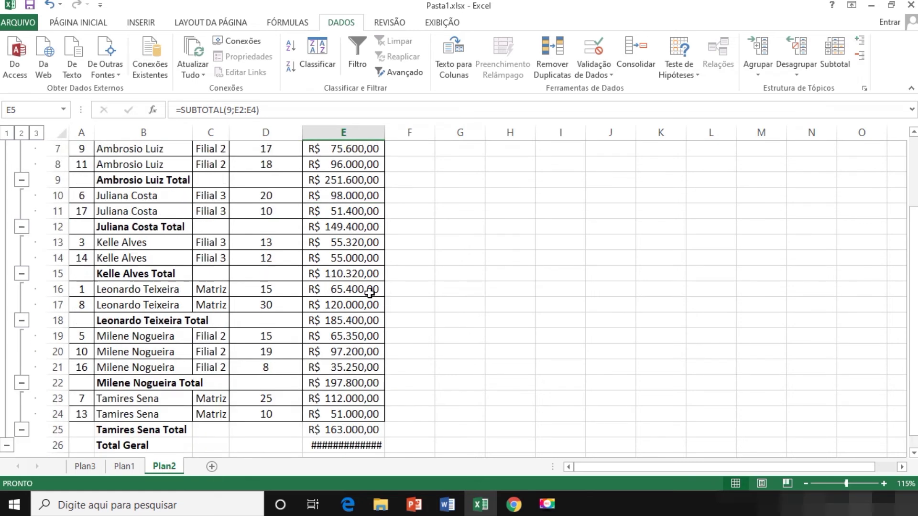
pyautogui.scroll(-3, 370, 294)
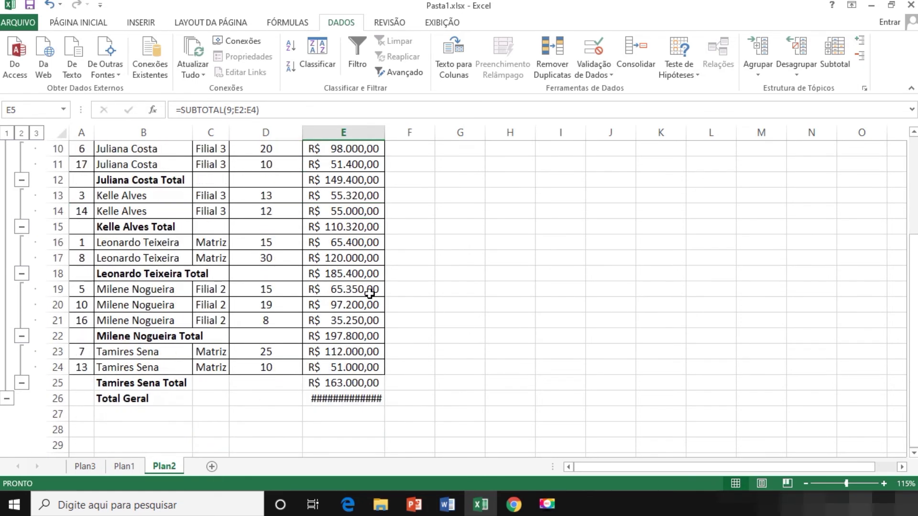
pyautogui.click(357, 381)
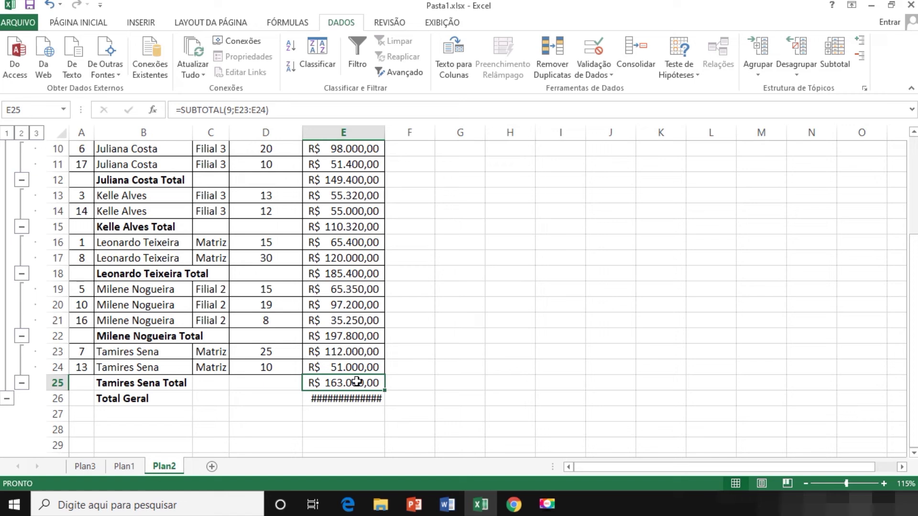
pyautogui.scroll(3, 357, 382)
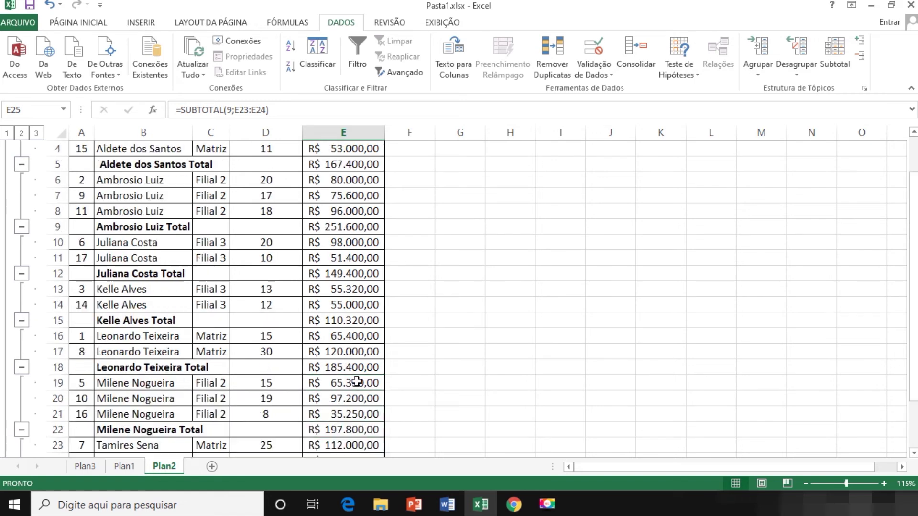
# Show the list at outline levels 1 and 2, fitting the FATURAMENTO and VENDEDOR columns to their contents
pyautogui.click(7, 133)
pyautogui.doubleClick(388, 133)
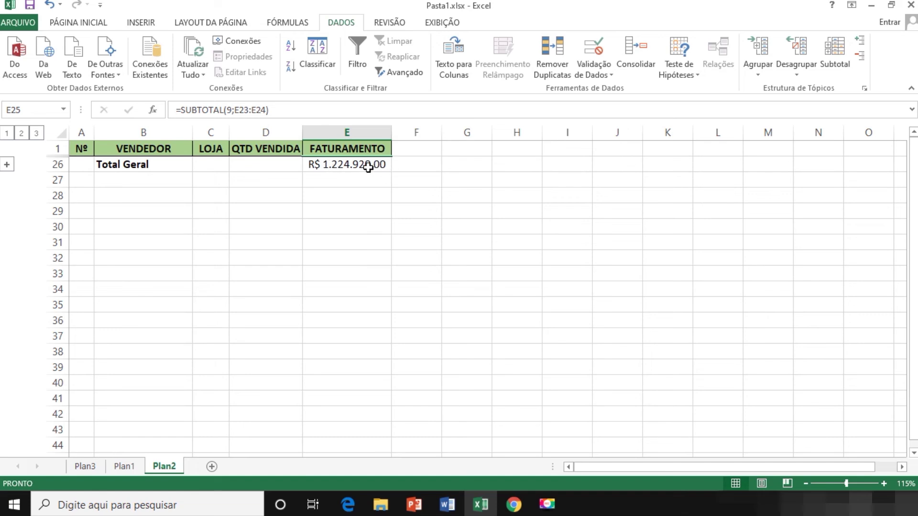
pyautogui.click(21, 134)
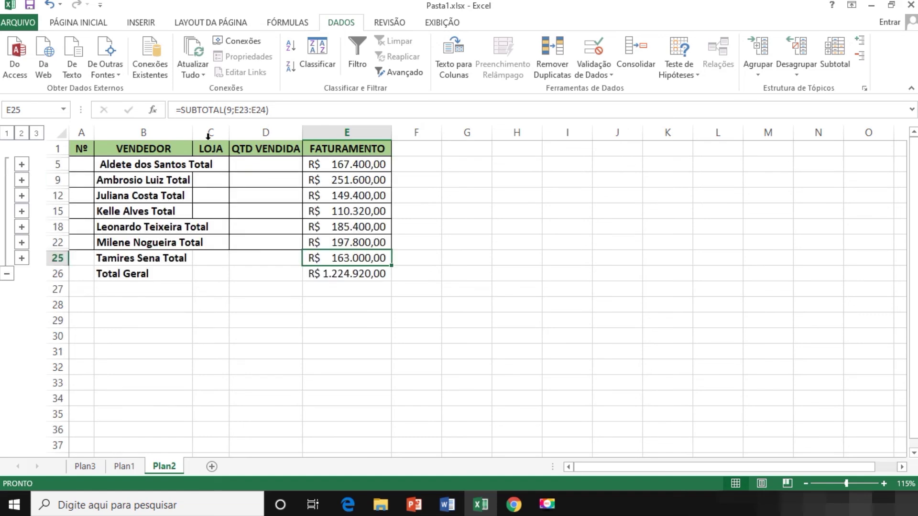
pyautogui.doubleClick(193, 132)
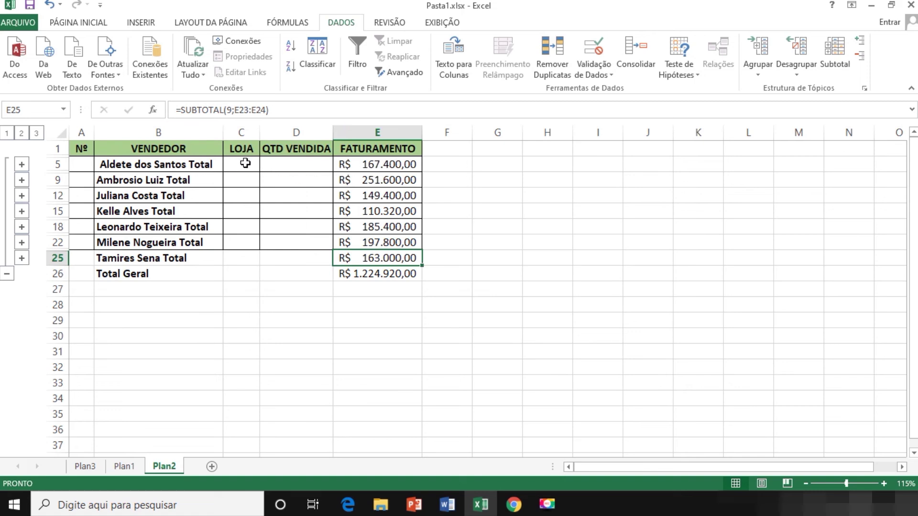
# Expand the list to outline level 3 and add QTD VENDIDA to the Soma subtotals by VENDEDOR
pyautogui.click(37, 134)
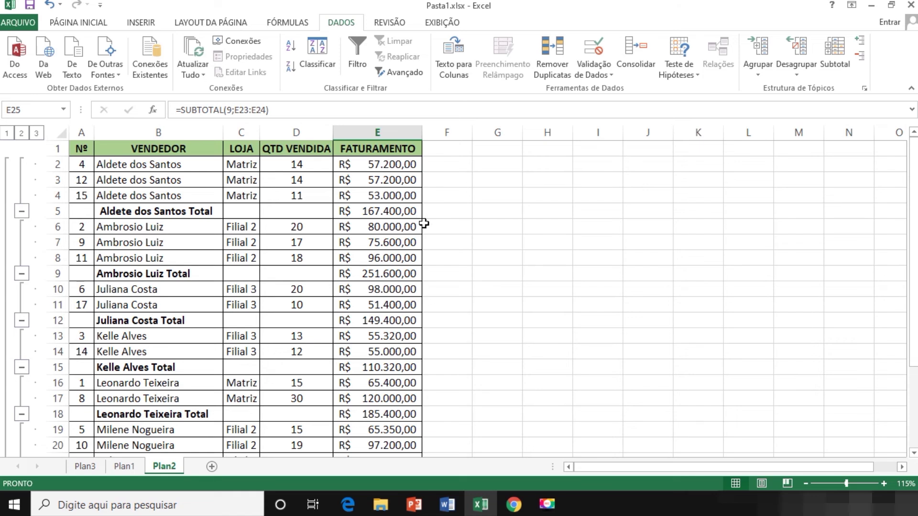
pyautogui.scroll(-4, 424, 223)
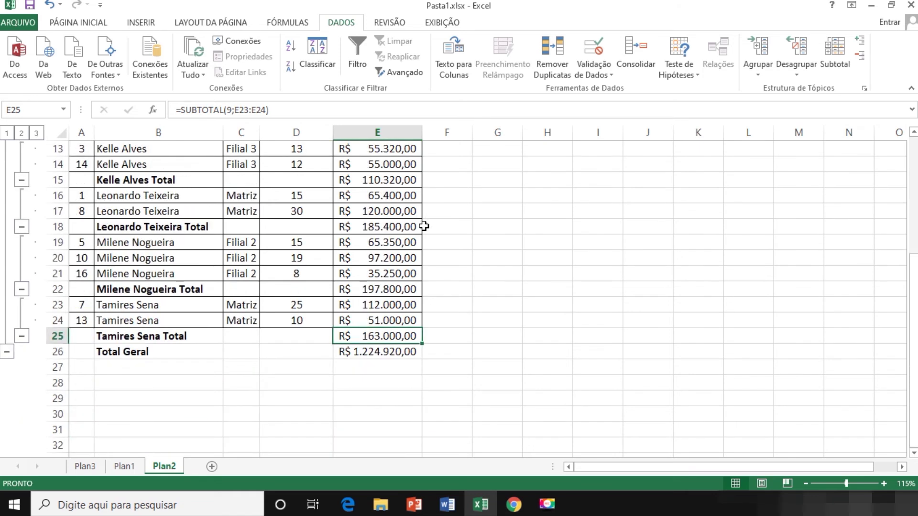
pyautogui.scroll(4, 424, 226)
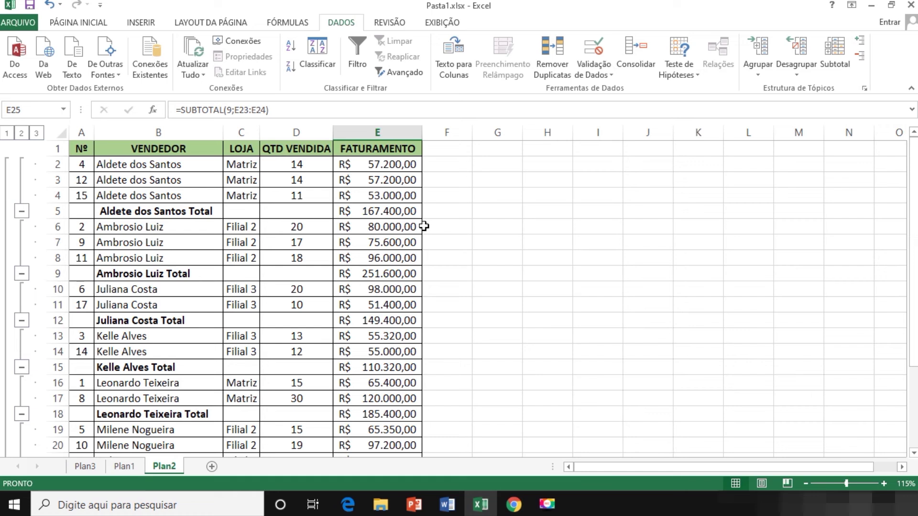
pyautogui.click(414, 236)
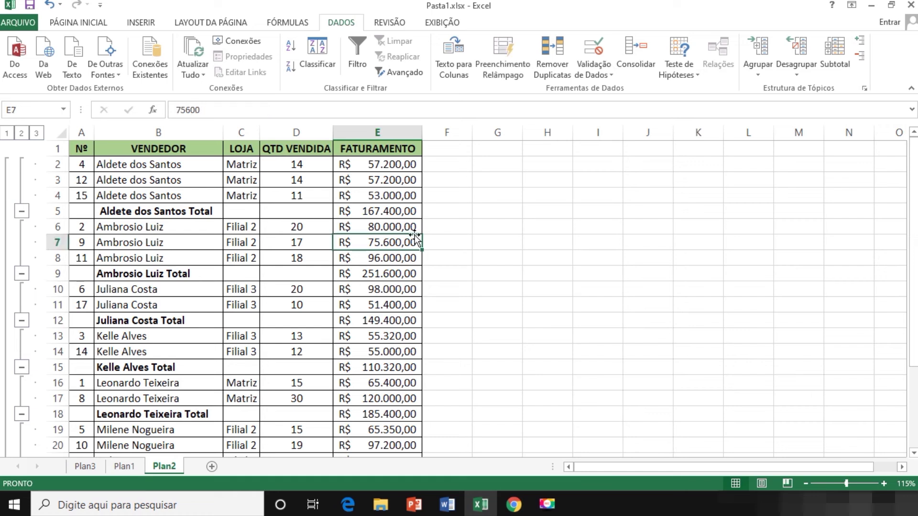
pyautogui.click(835, 53)
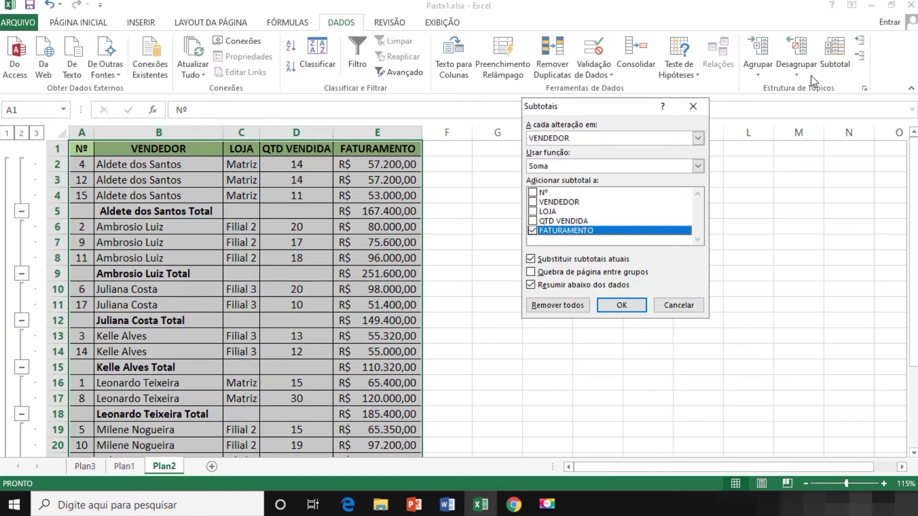
pyautogui.click(532, 222)
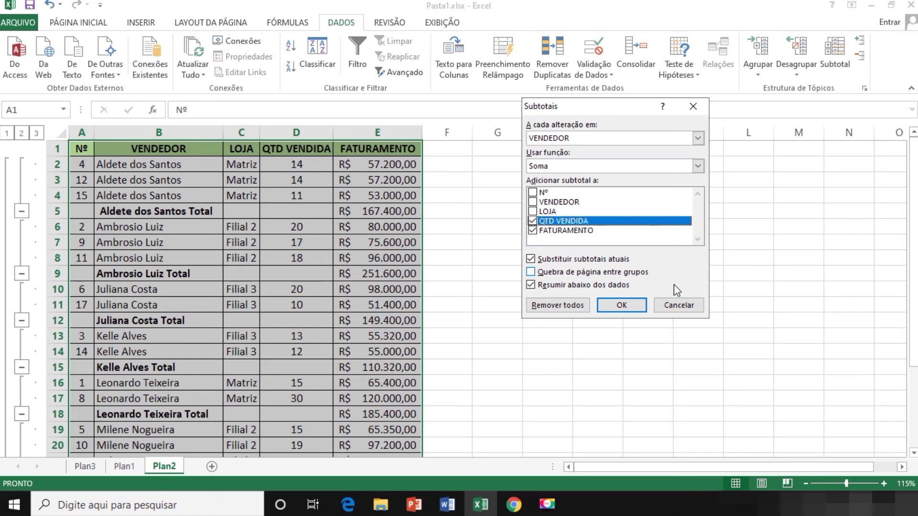
pyautogui.click(624, 305)
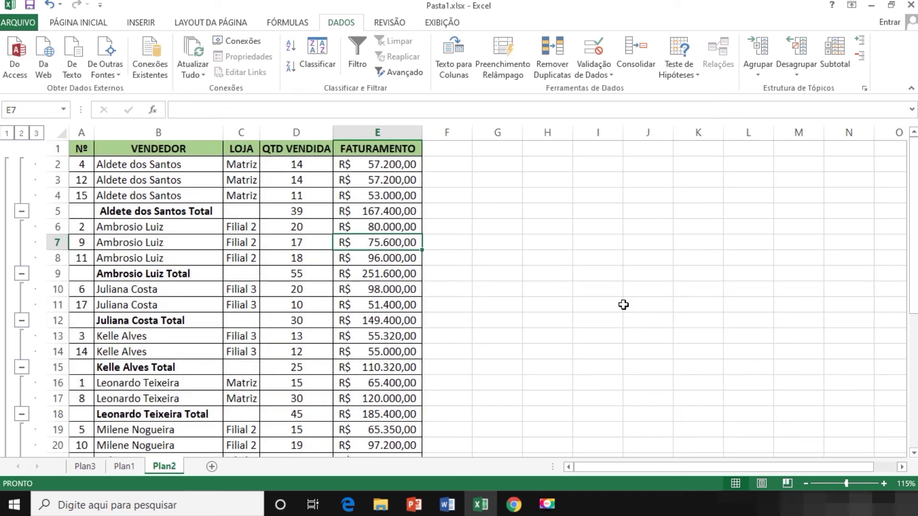
# Check the QTD VENDIDA subtotals in D5 and D9, and review all seller totals at outline level 2
pyautogui.click(282, 213)
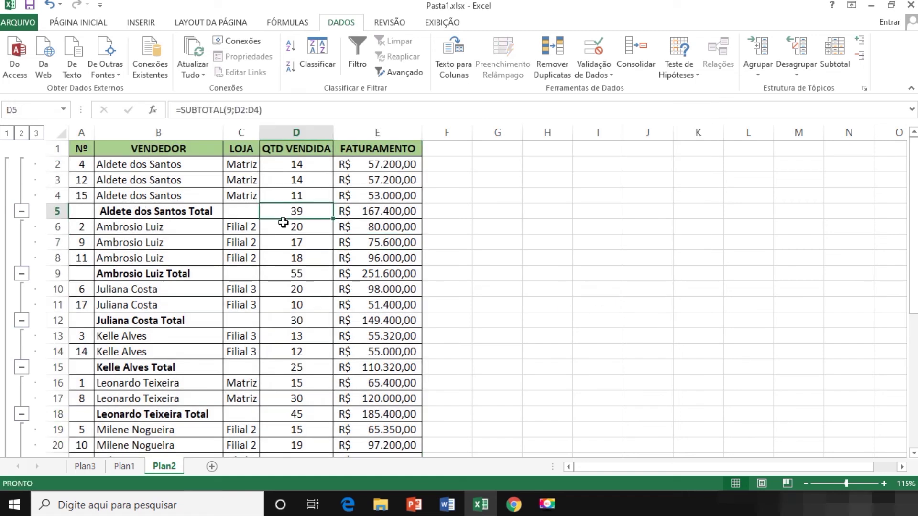
pyautogui.click(296, 274)
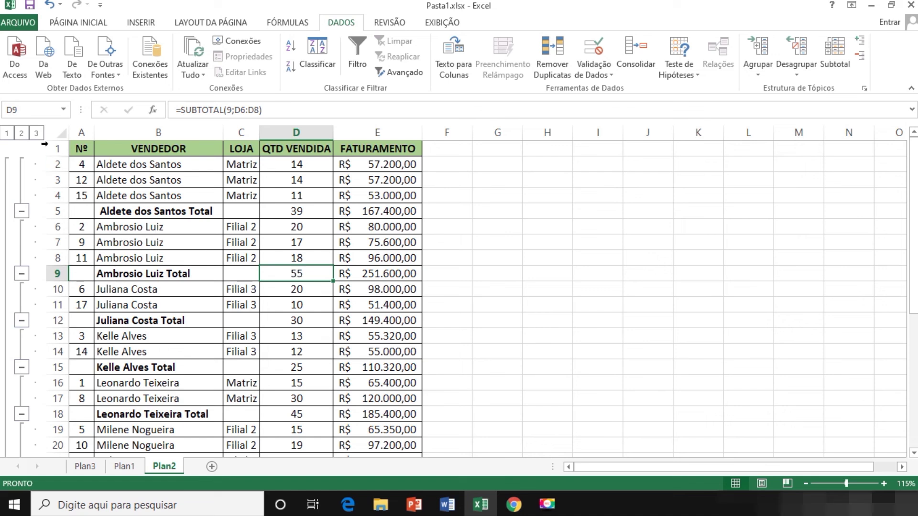
pyautogui.click(22, 133)
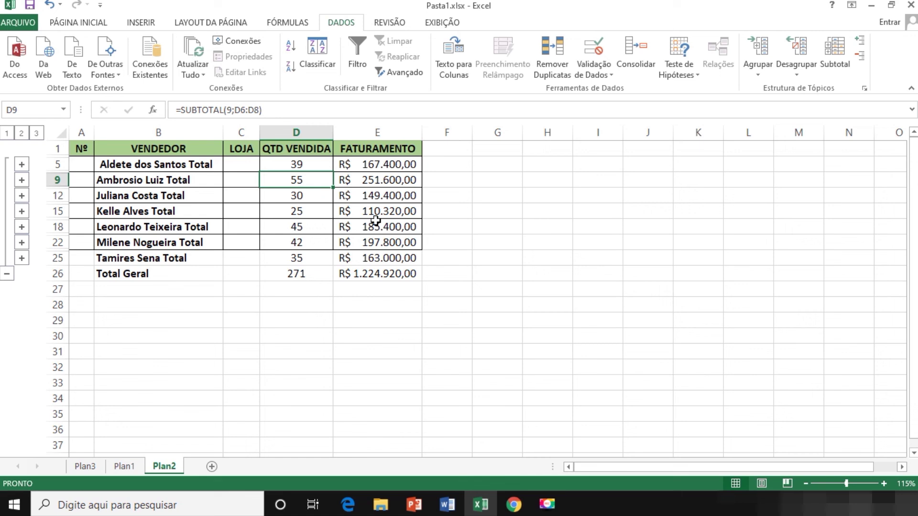
pyautogui.moveTo(377, 242); pyautogui.dragTo(233, 163)
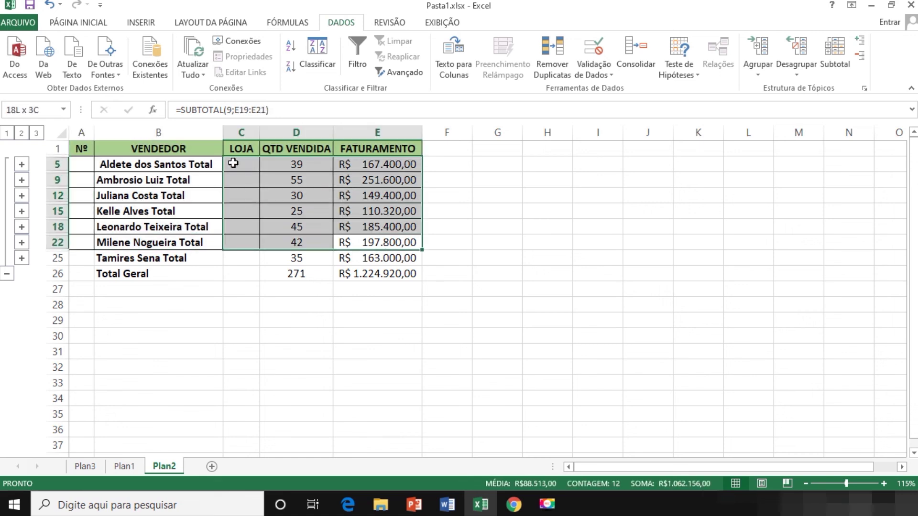
pyautogui.click(297, 195)
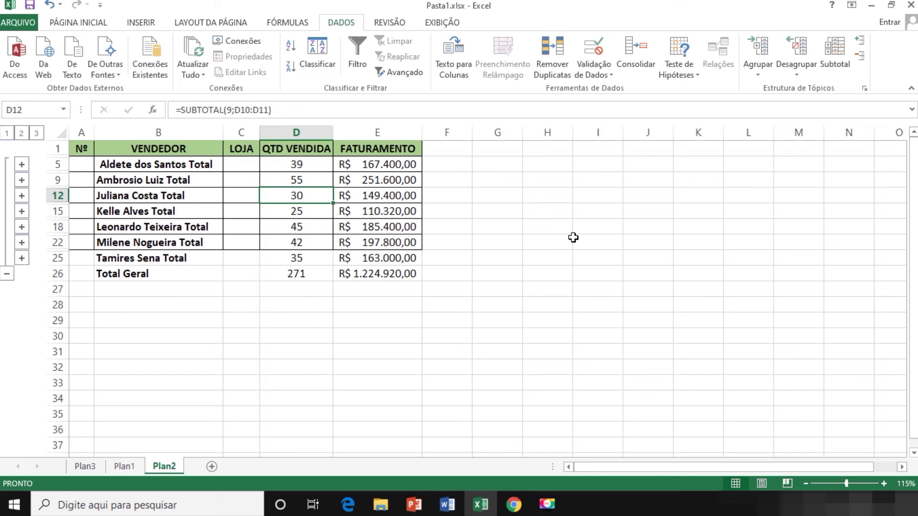
# Add LOJA to the columns subtotalled by VENDEDOR, alongside QTD VENDIDA and FATURAMENTO
pyautogui.click(821, 71)
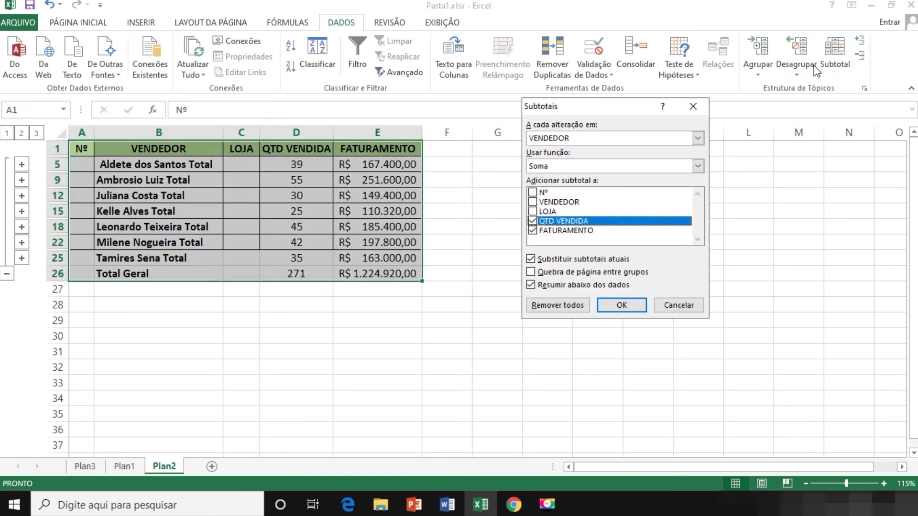
pyautogui.click(542, 211)
pyautogui.click(622, 305)
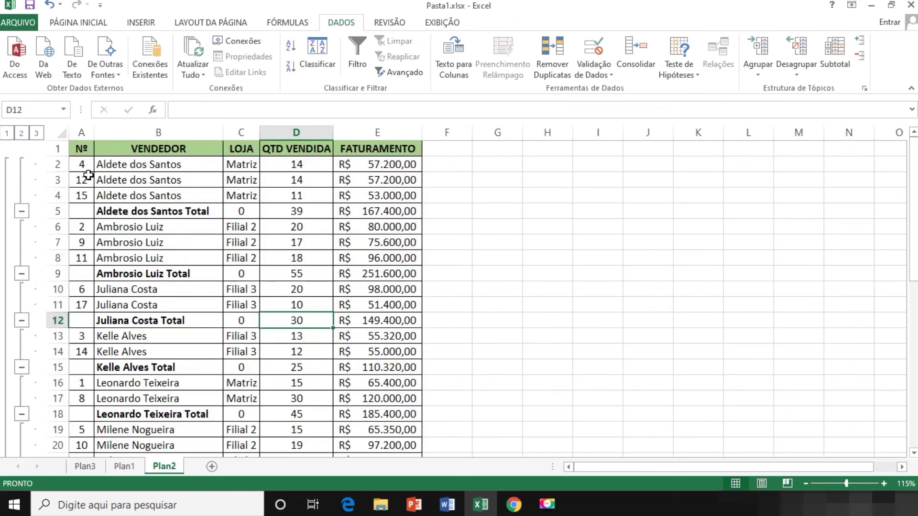
# Inspect the LOJA subtotals at outline level 2, including the formula in C5, and expand the first two seller groups
pyautogui.click(22, 134)
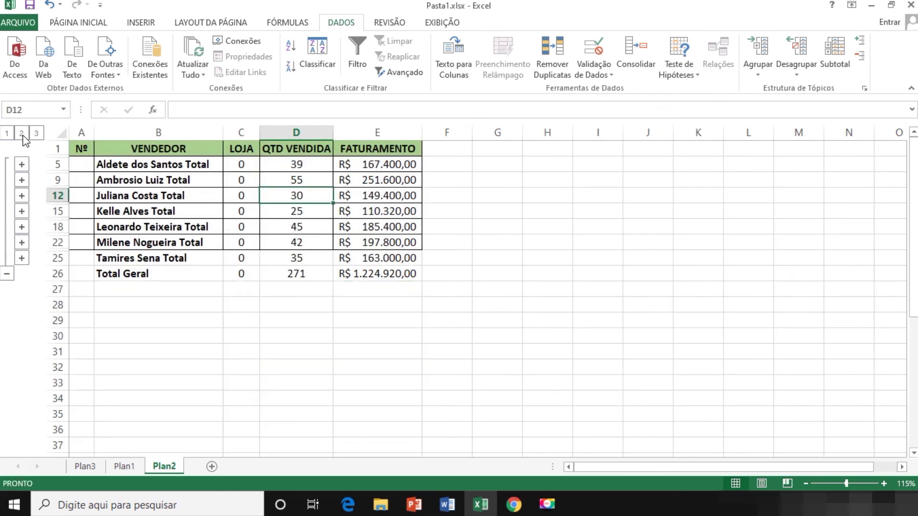
pyautogui.click(252, 167)
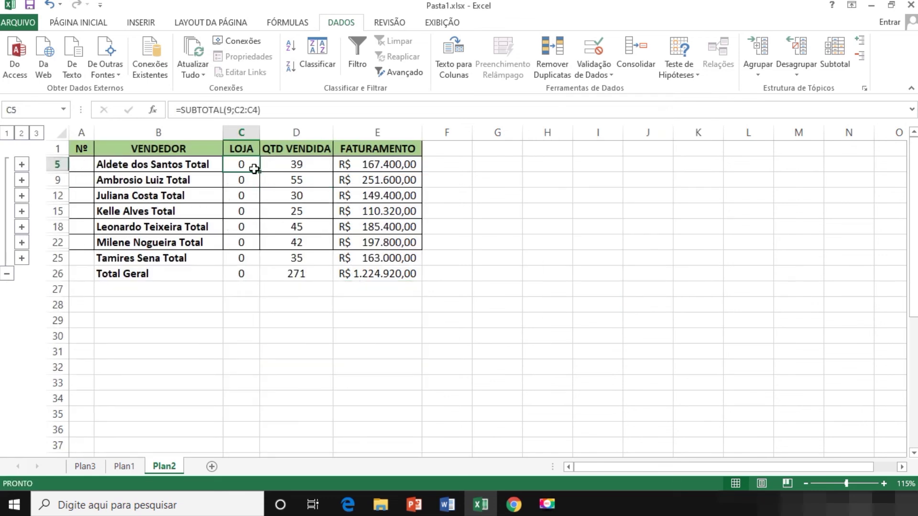
pyautogui.click(22, 165)
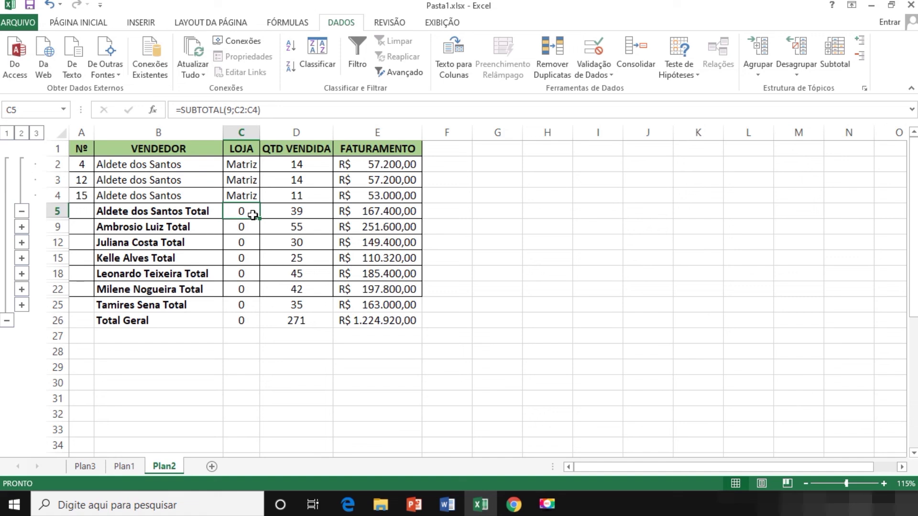
pyautogui.click(22, 228)
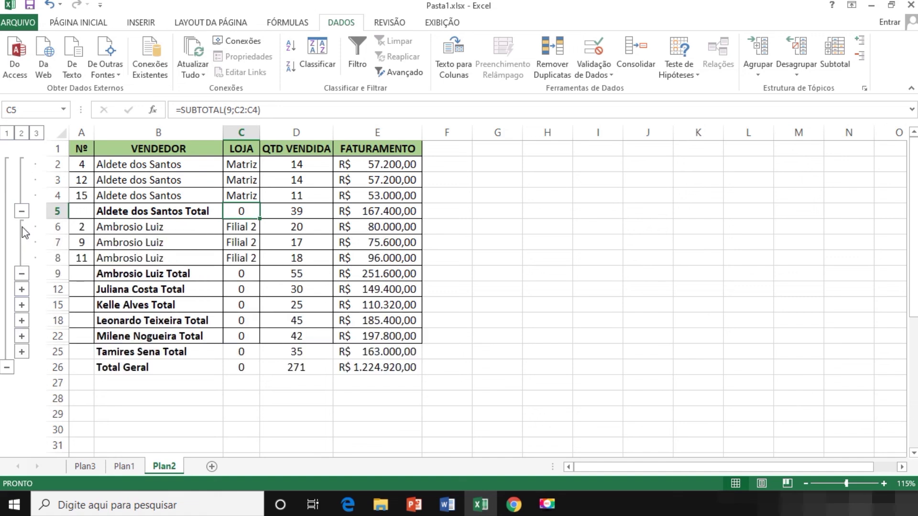